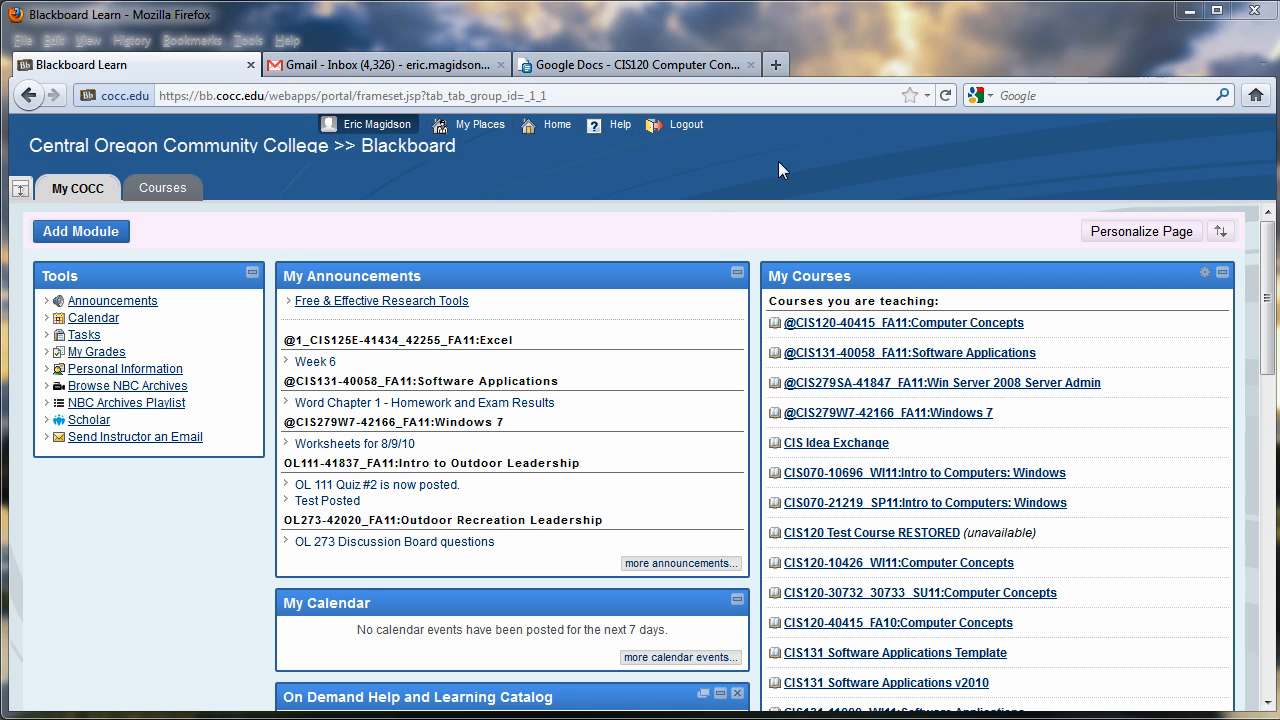
{"action": "left_click", "coordinate": [833, 324]}
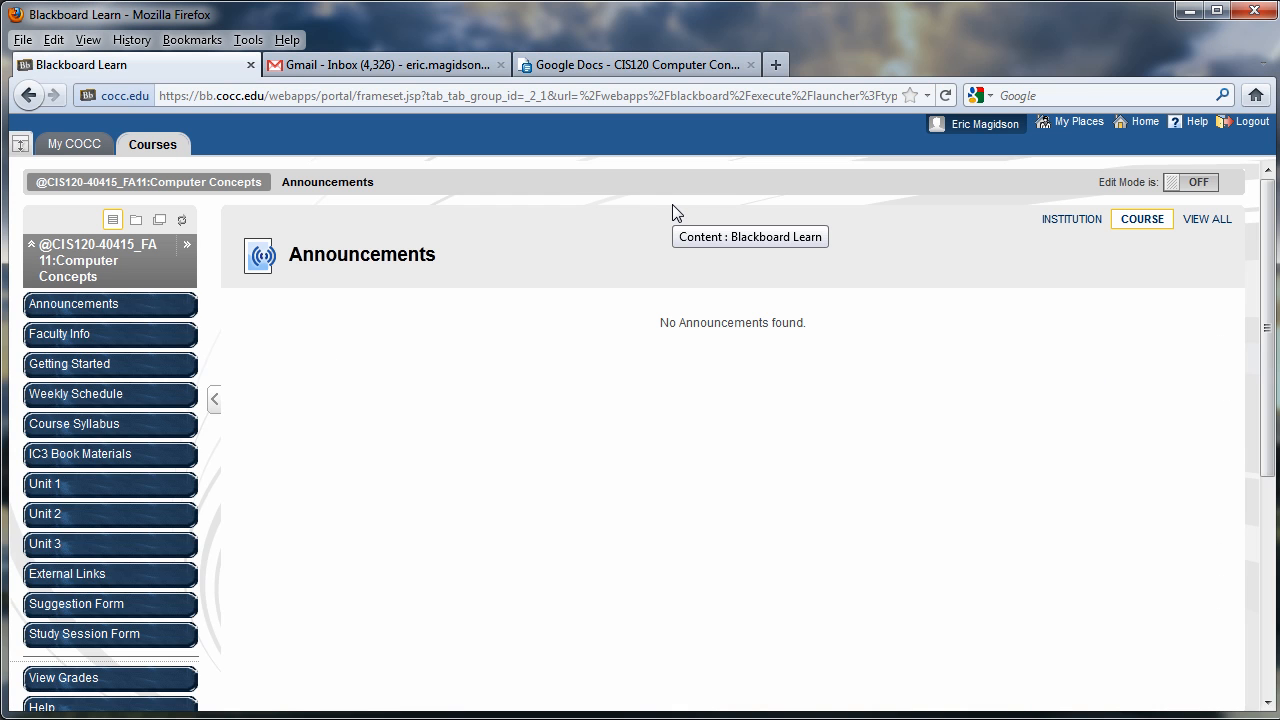
{"action": "left_click", "coordinate": [116, 398]}
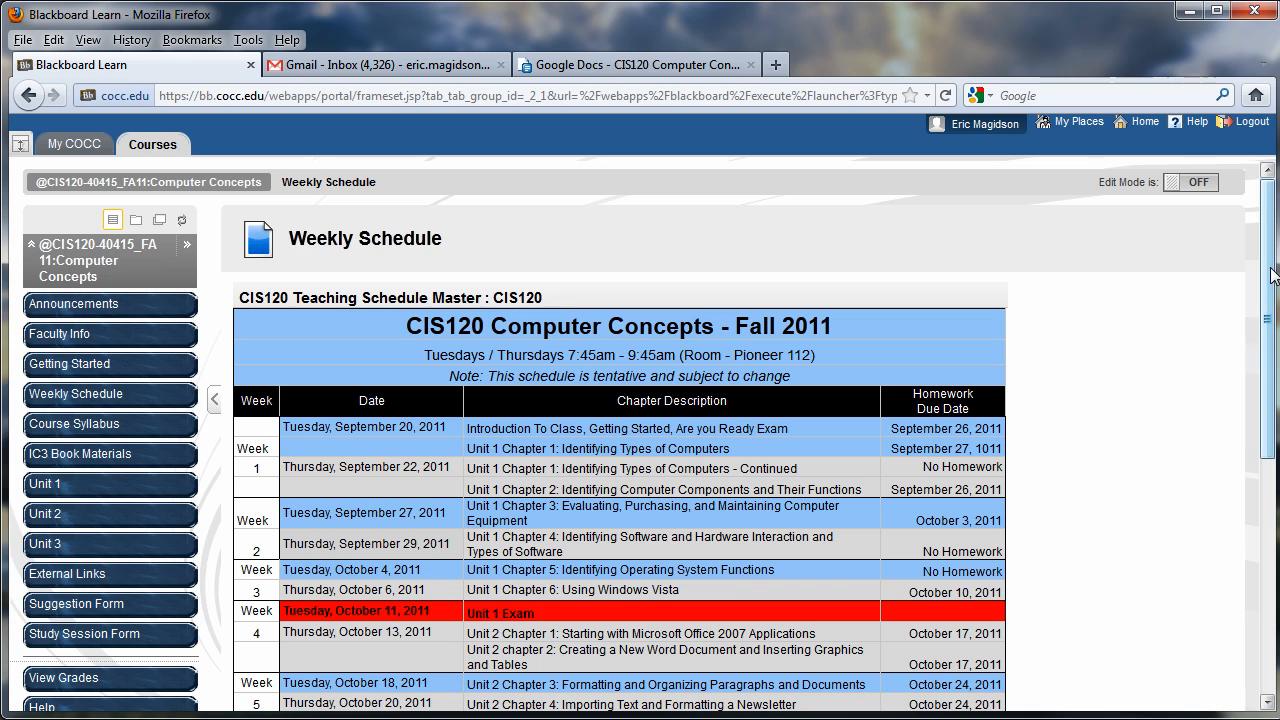
{"action": "left_click_drag", "start_coordinate": [1271, 276], "coordinate": [1271, 318]}
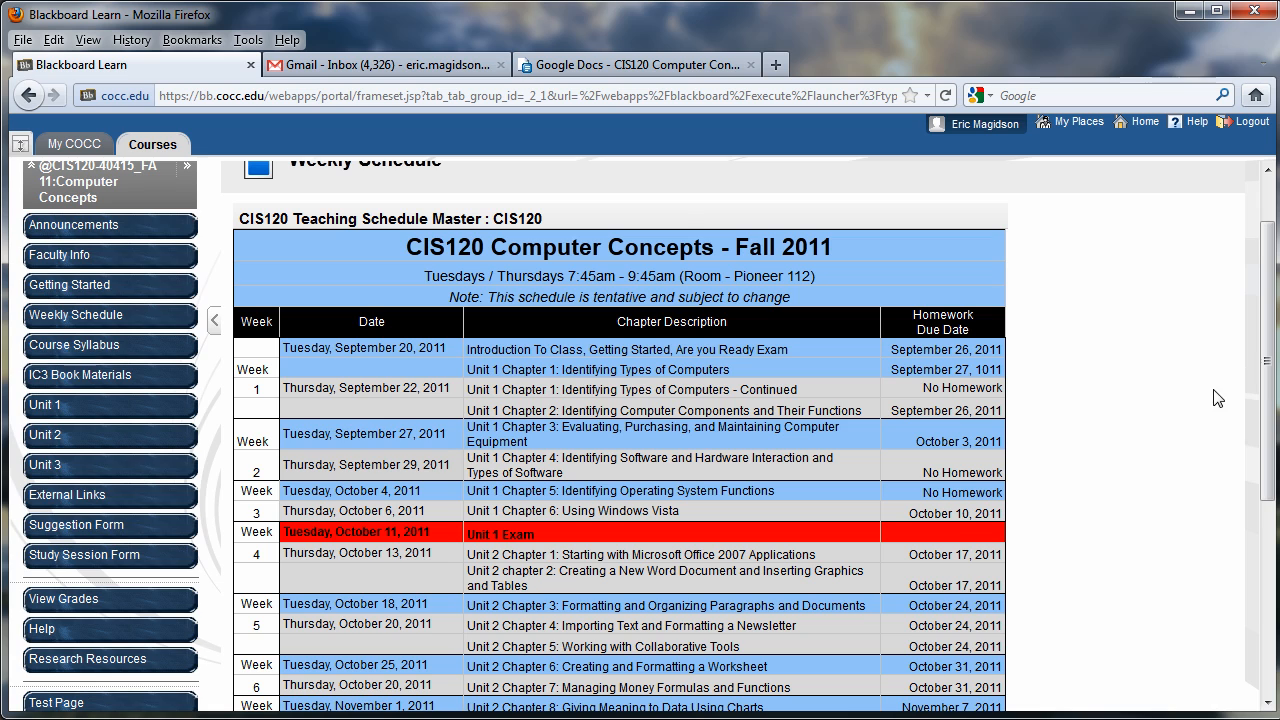
{"action": "left_click_drag", "start_coordinate": [1268, 361], "coordinate": [1268, 556]}
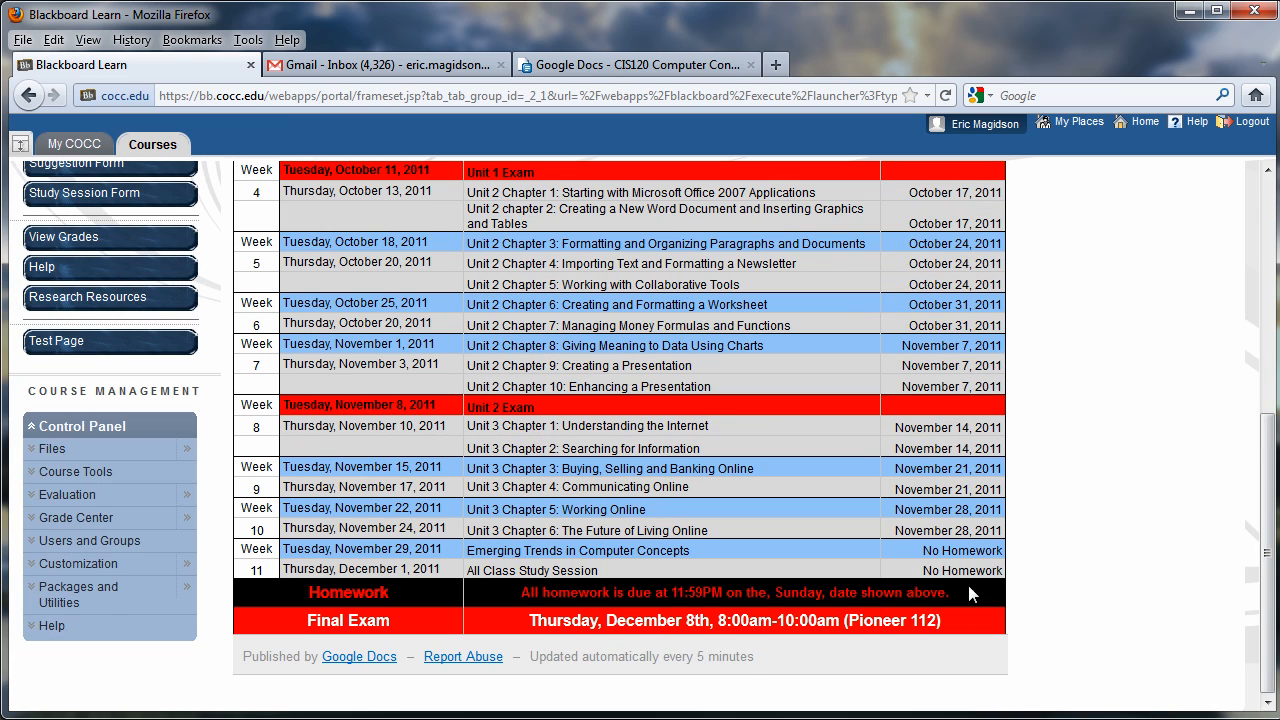
{"action": "left_click_drag", "start_coordinate": [1272, 455], "coordinate": [1276, 204]}
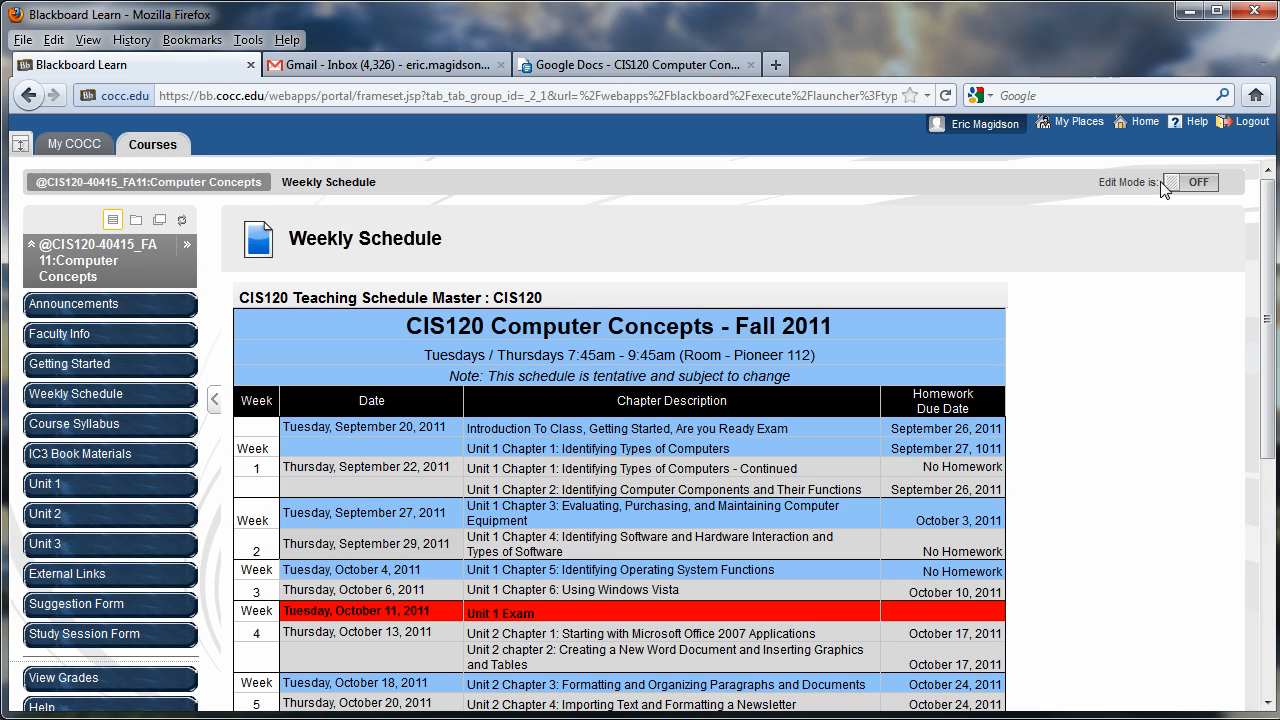
Switch to Google Docs and open the CIS120 Teaching Schedule Master spreadsheet.
{"action": "left_click", "coordinate": [680, 66]}
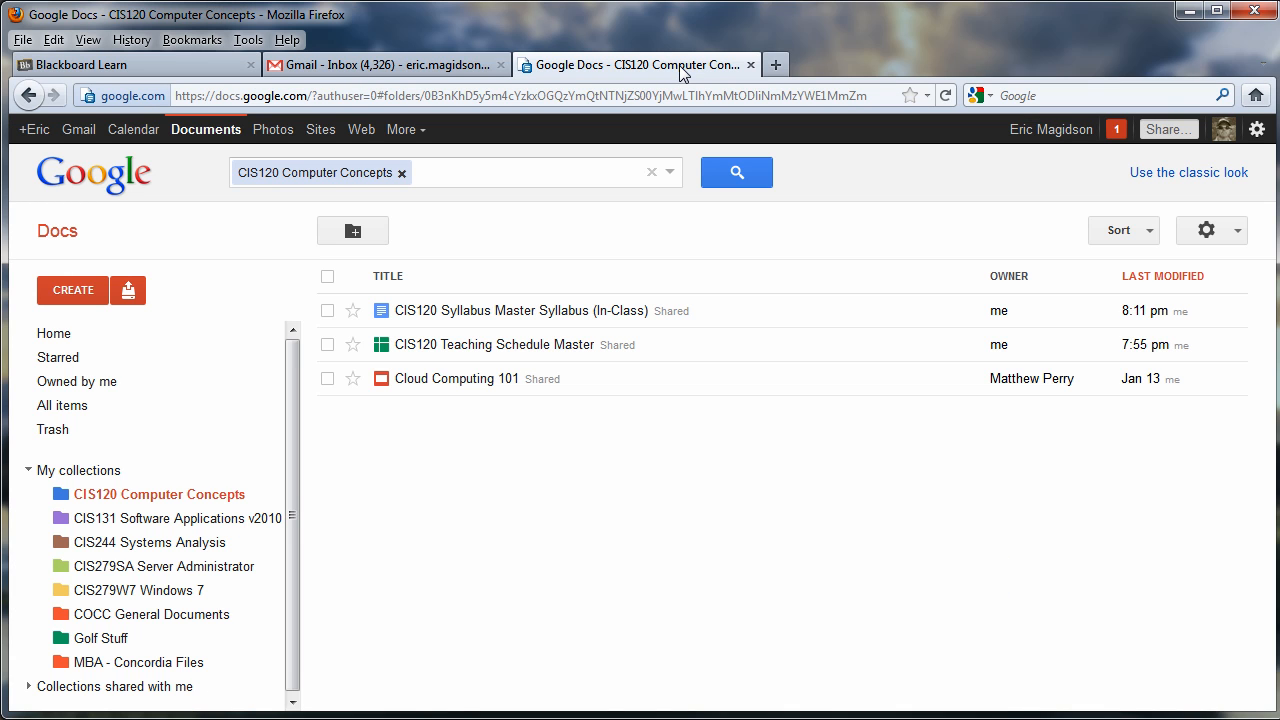
{"action": "left_click", "coordinate": [538, 347]}
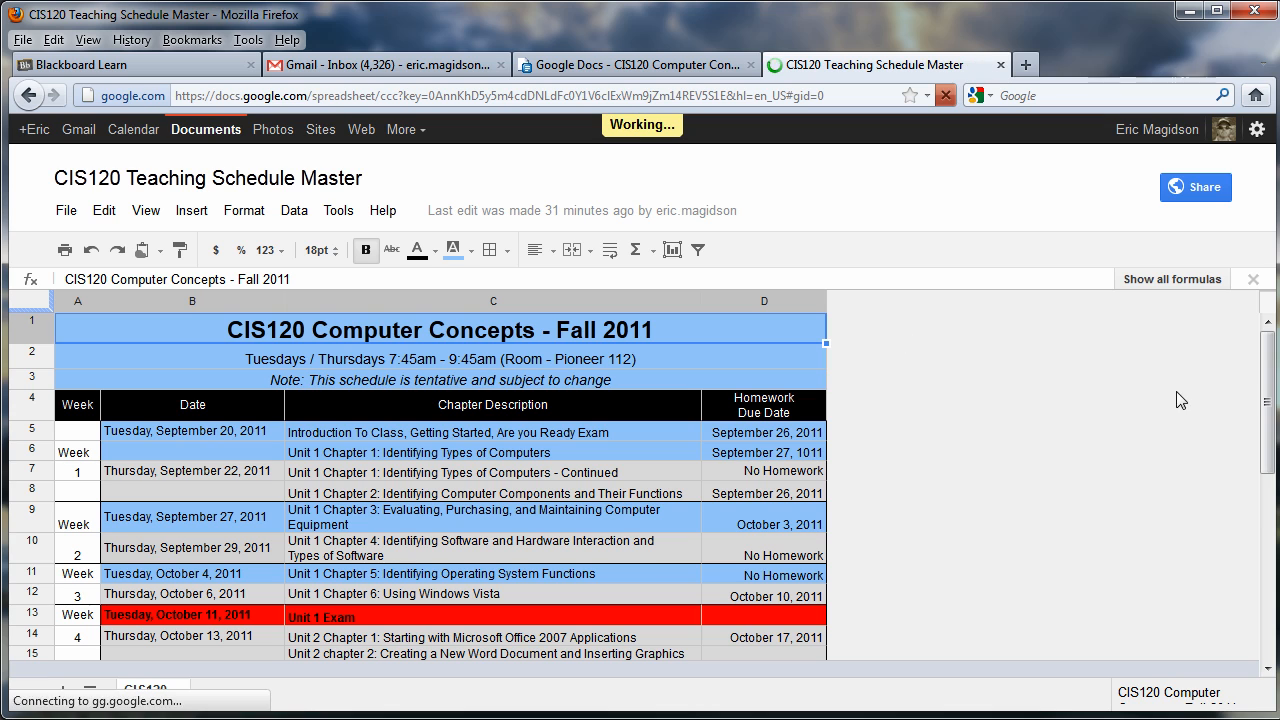
{"action": "mouse_move", "coordinate": [1270, 402]}
{"action": "left_mouse_down"}
{"action": "mouse_move", "coordinate": [1279, 590]}
{"action": "mouse_move", "coordinate": [1279, 400]}
{"action": "left_mouse_up"}
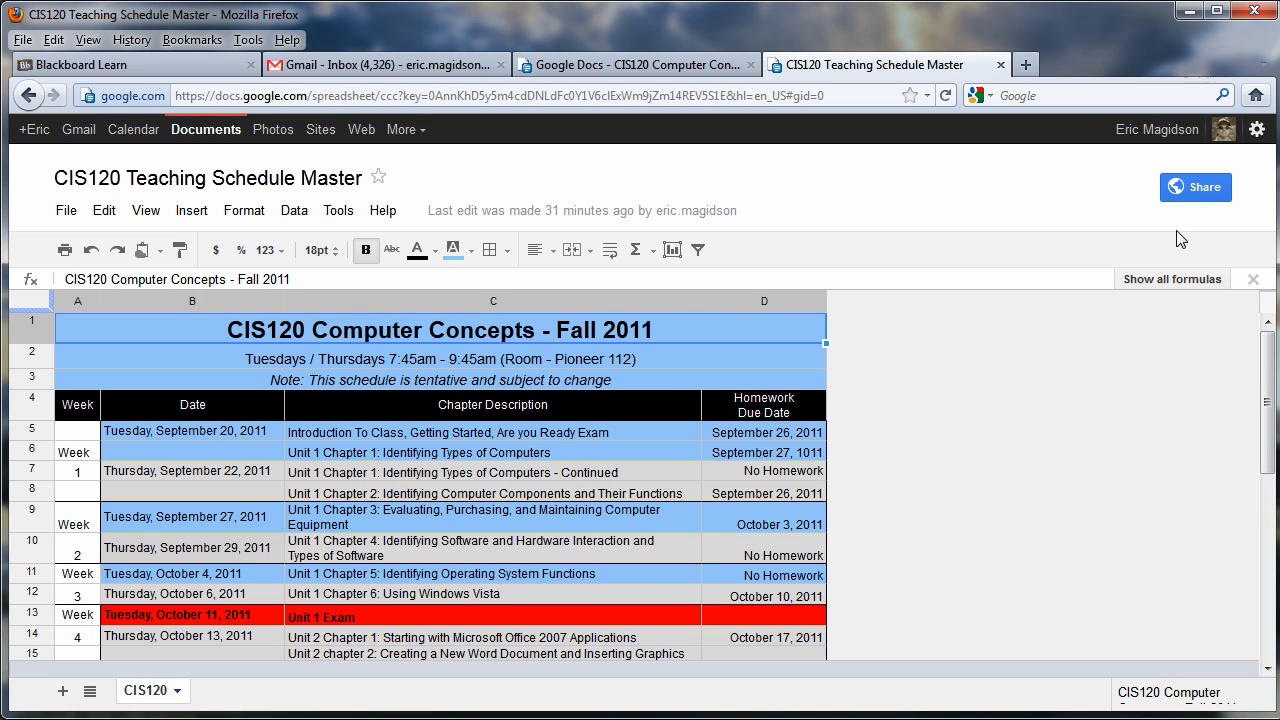
Save the spreadsheet's sharing visibility as Public on the web, without allowing anyone to edit.
{"action": "left_click", "coordinate": [1208, 190]}
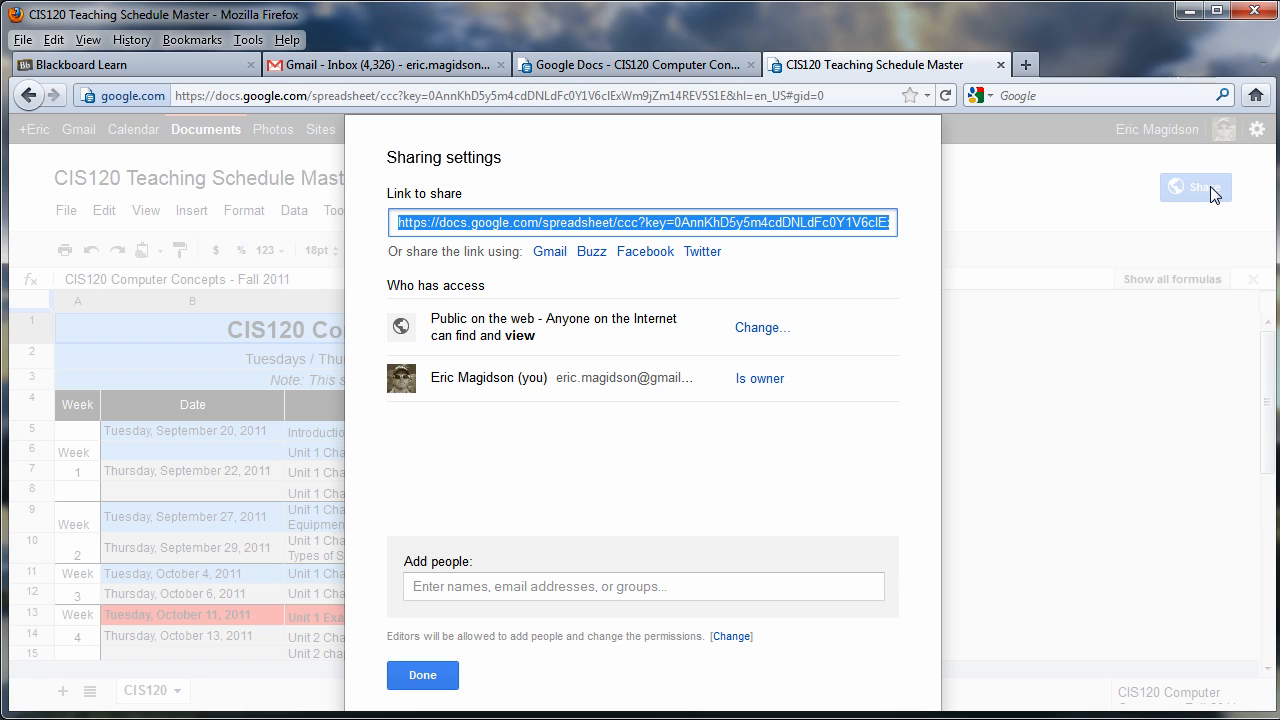
{"action": "left_click", "coordinate": [760, 329]}
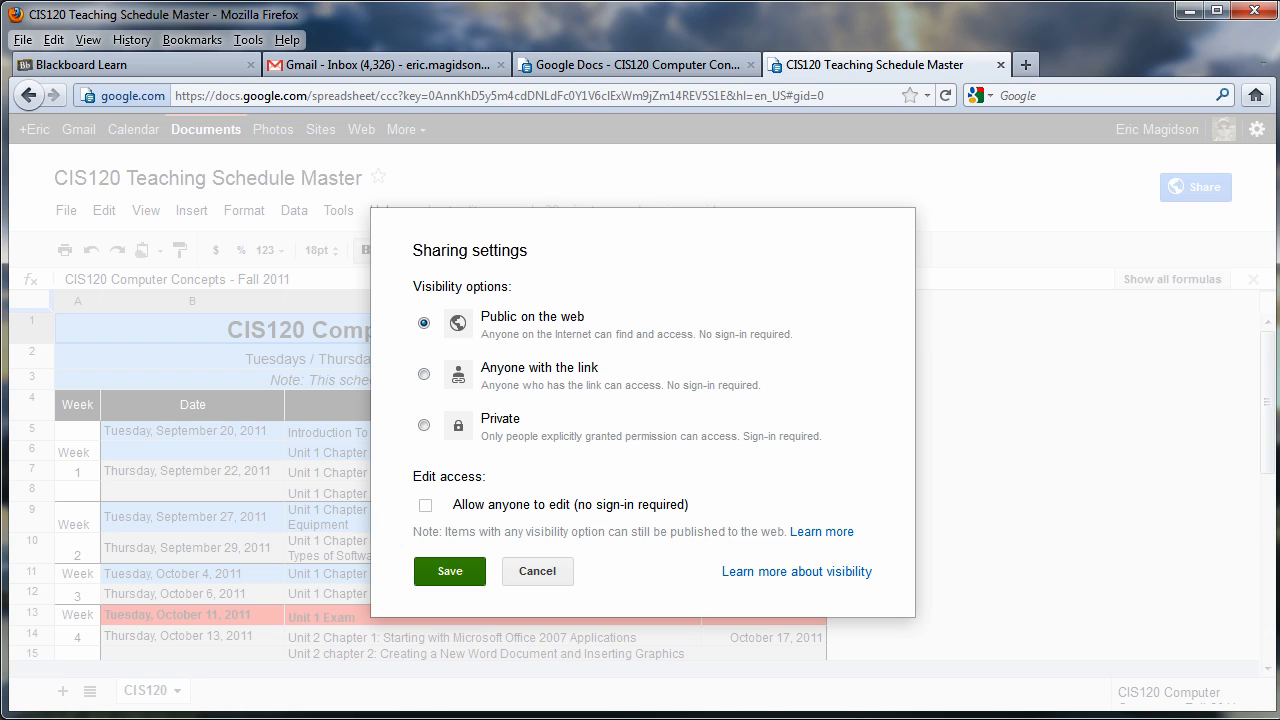
{"action": "left_click", "coordinate": [450, 576]}
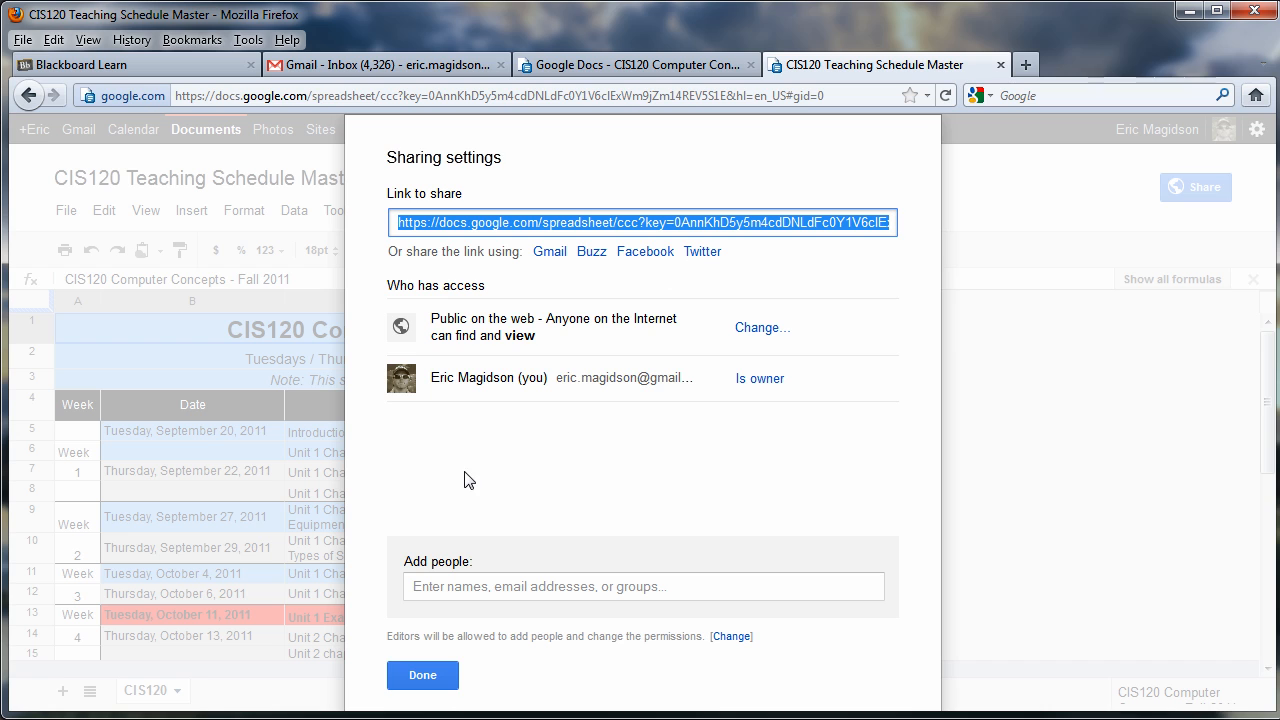
{"action": "left_click", "coordinate": [423, 676]}
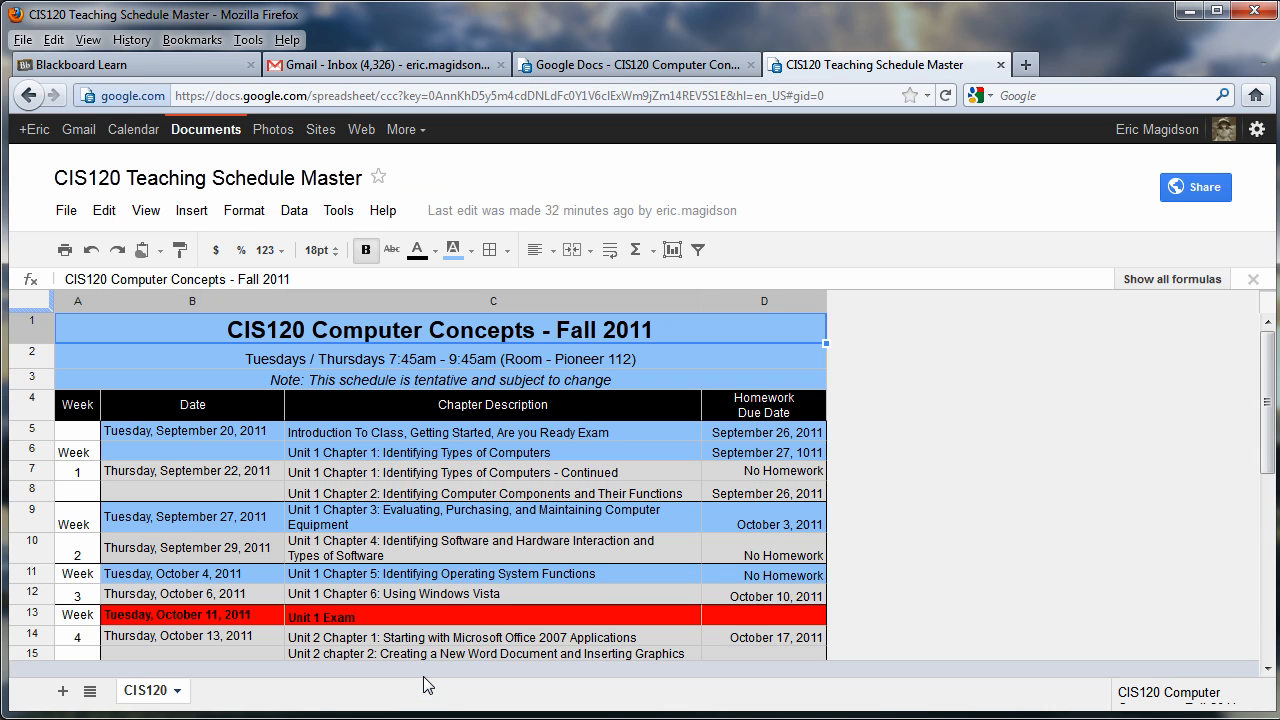
Open the spreadsheet's web publishing settings and choose CIS120 as the sheet to publish.
{"action": "left_click", "coordinate": [64, 218]}
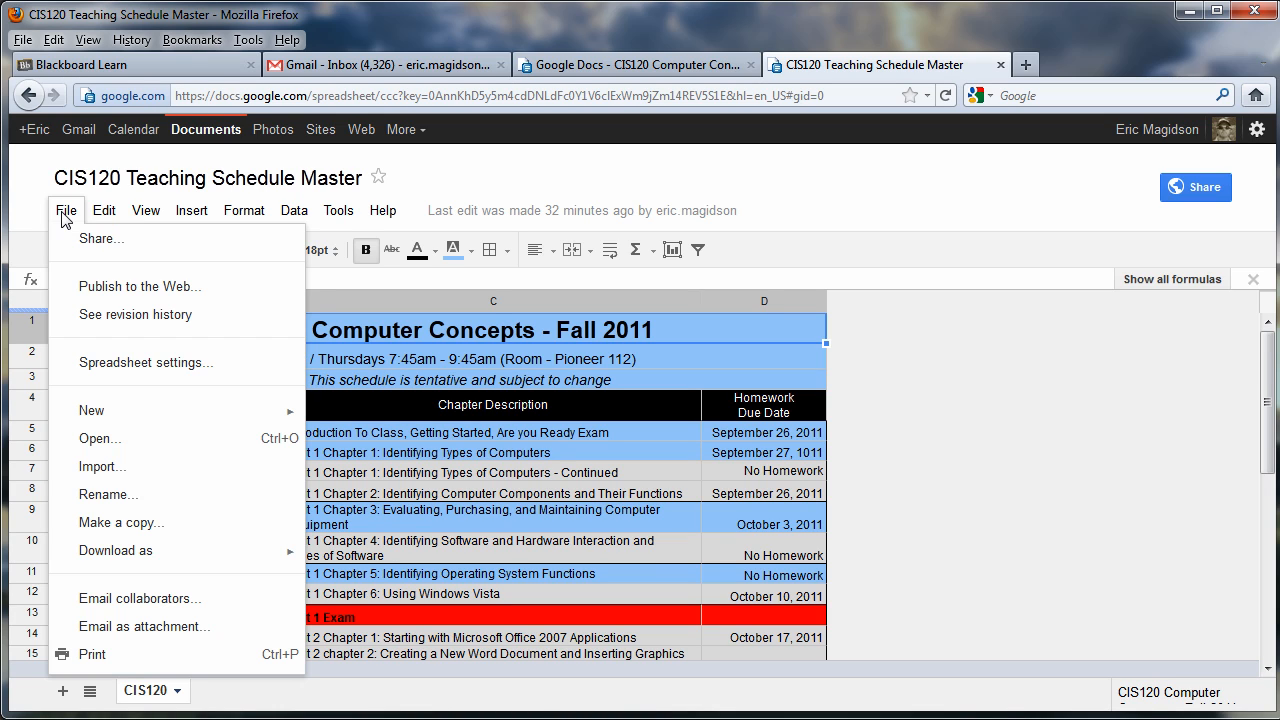
{"action": "left_click", "coordinate": [120, 288]}
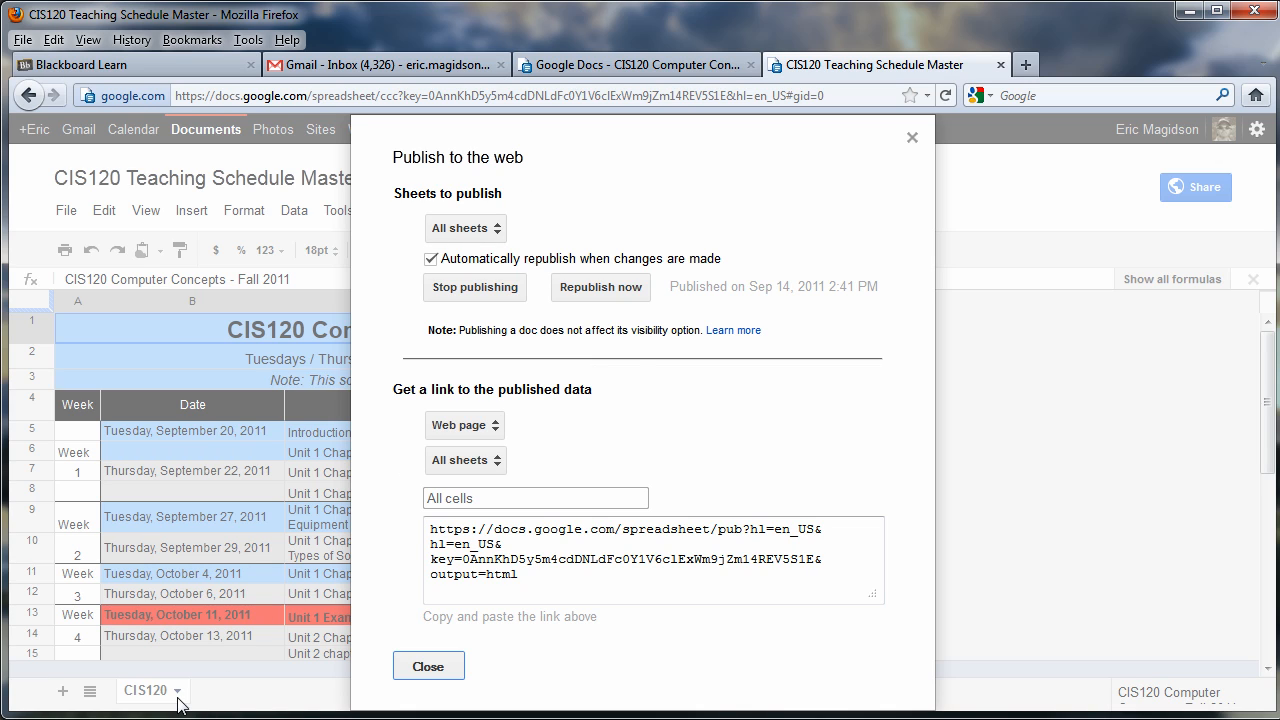
{"action": "left_click", "coordinate": [499, 231]}
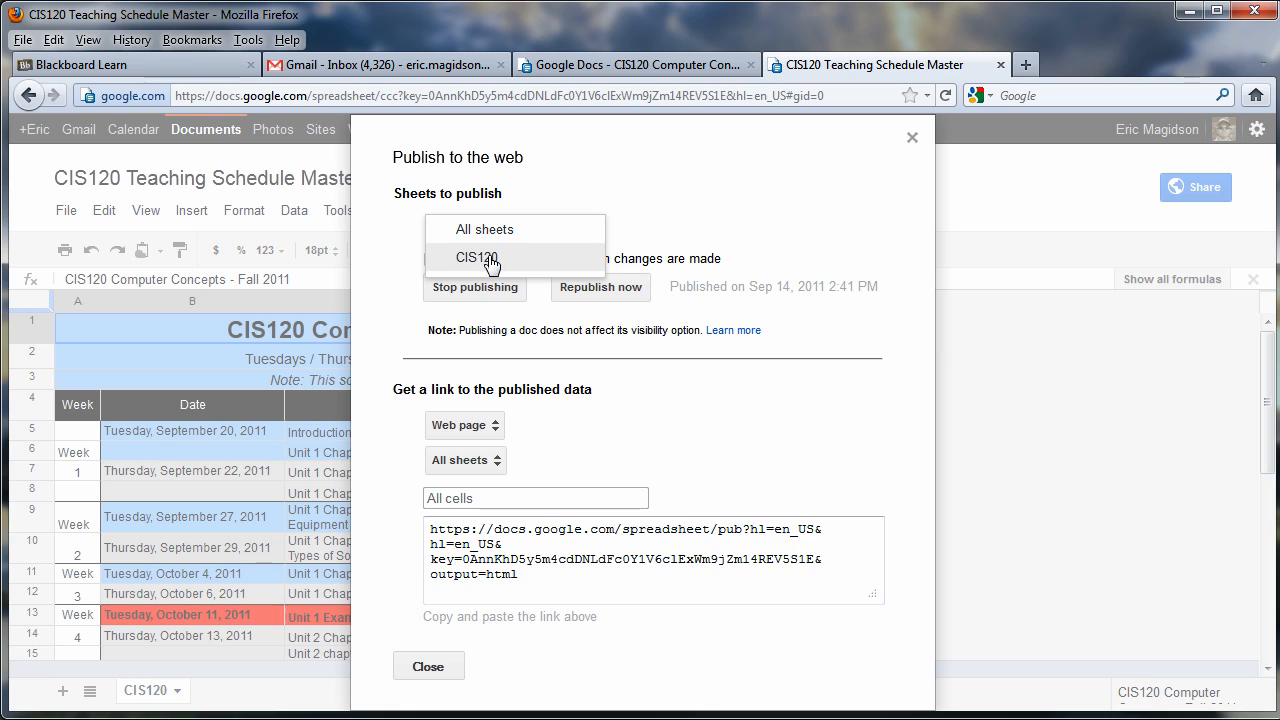
{"action": "left_click", "coordinate": [488, 256]}
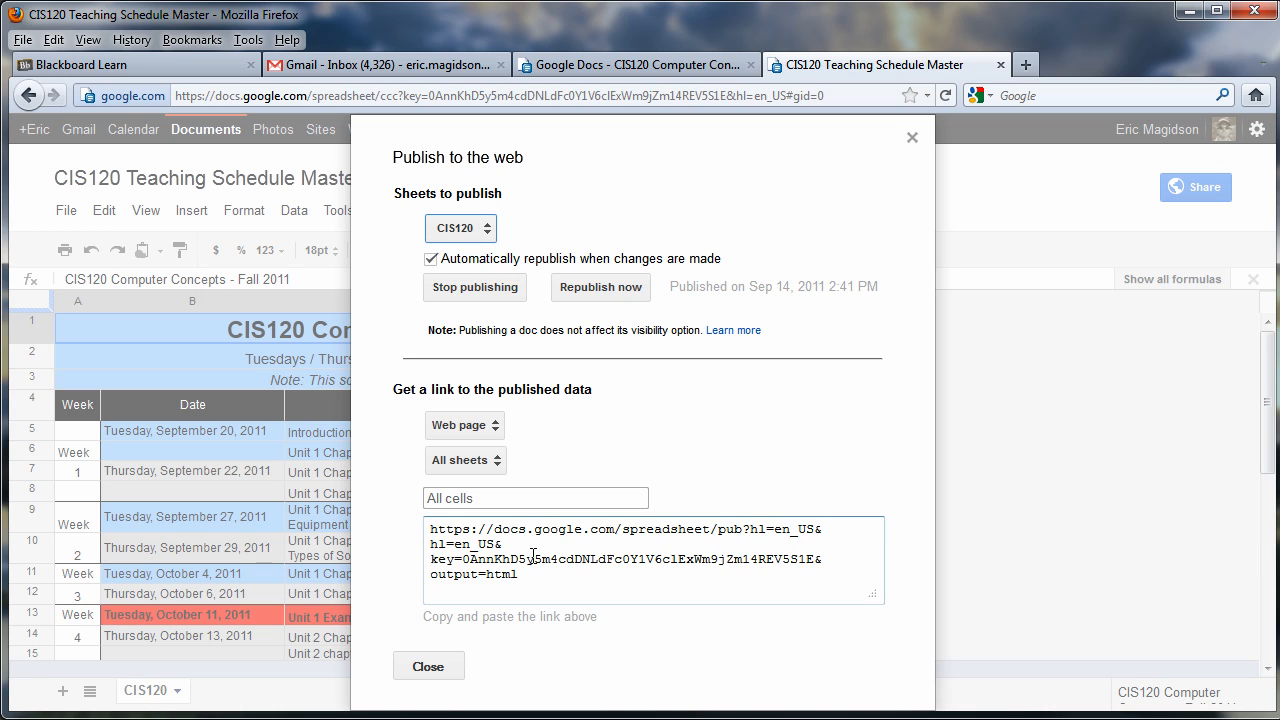
Set the published link format to HTML to embed in a page and copy the whole iframe code.
{"action": "left_click", "coordinate": [500, 430]}
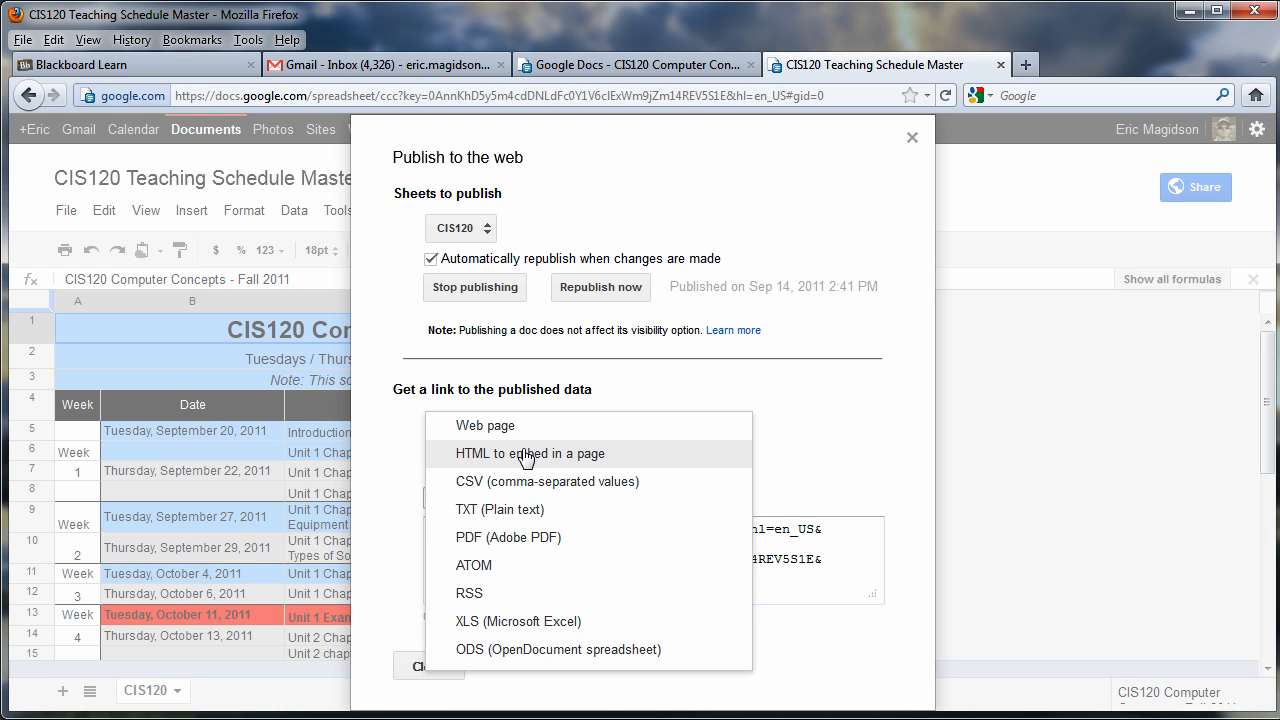
{"action": "left_click", "coordinate": [527, 456]}
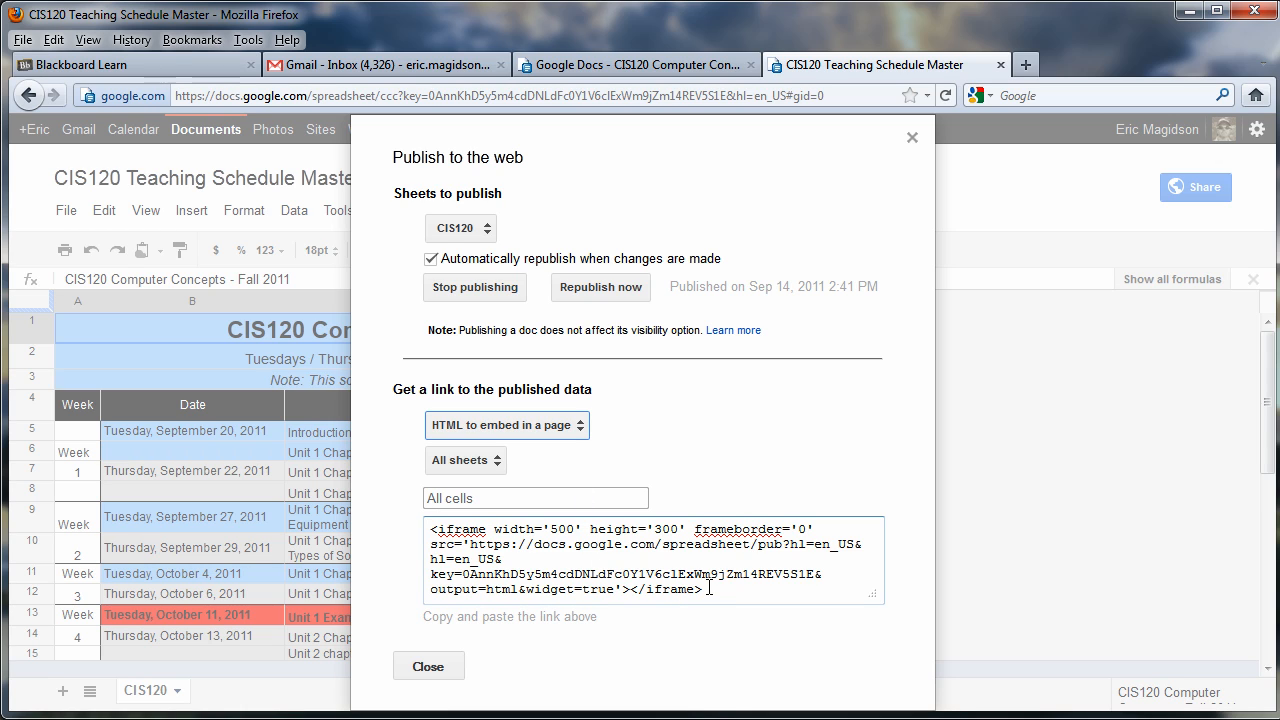
{"action": "left_click_drag", "start_coordinate": [709, 589], "coordinate": [432, 527]}
{"action": "key", "text": "ctrl+c"}
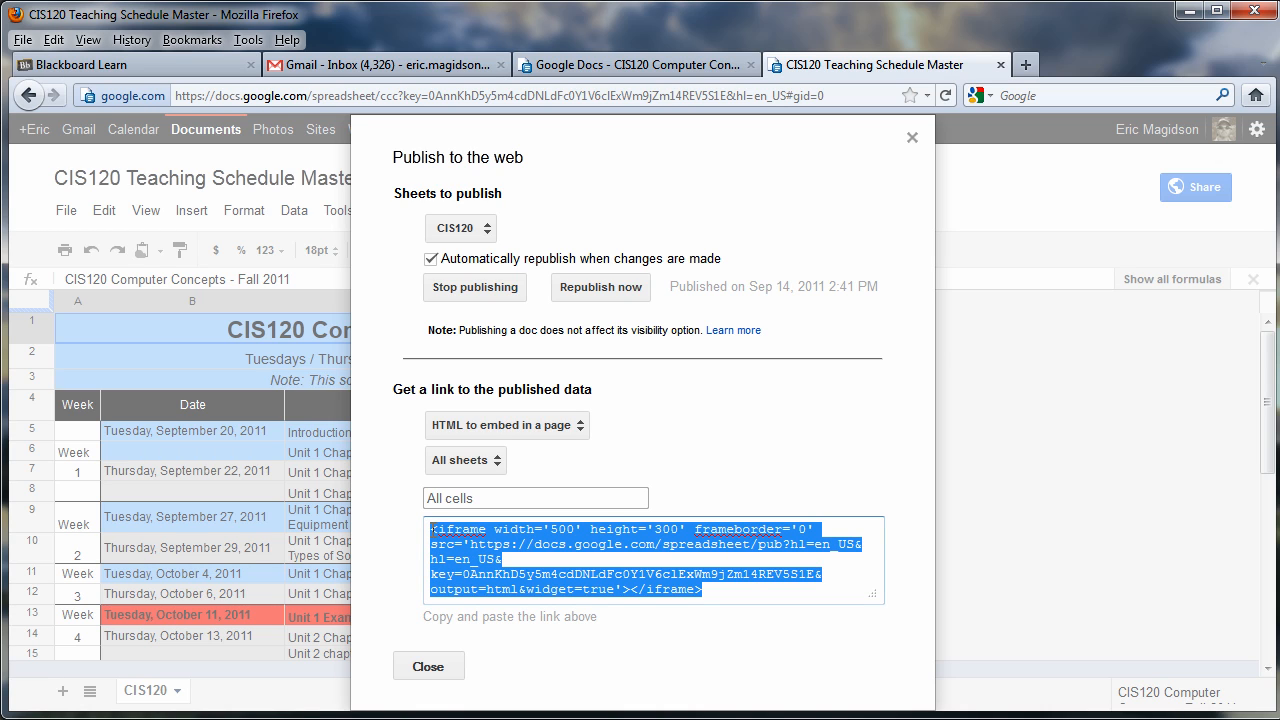
{"action": "left_click", "coordinate": [912, 137]}
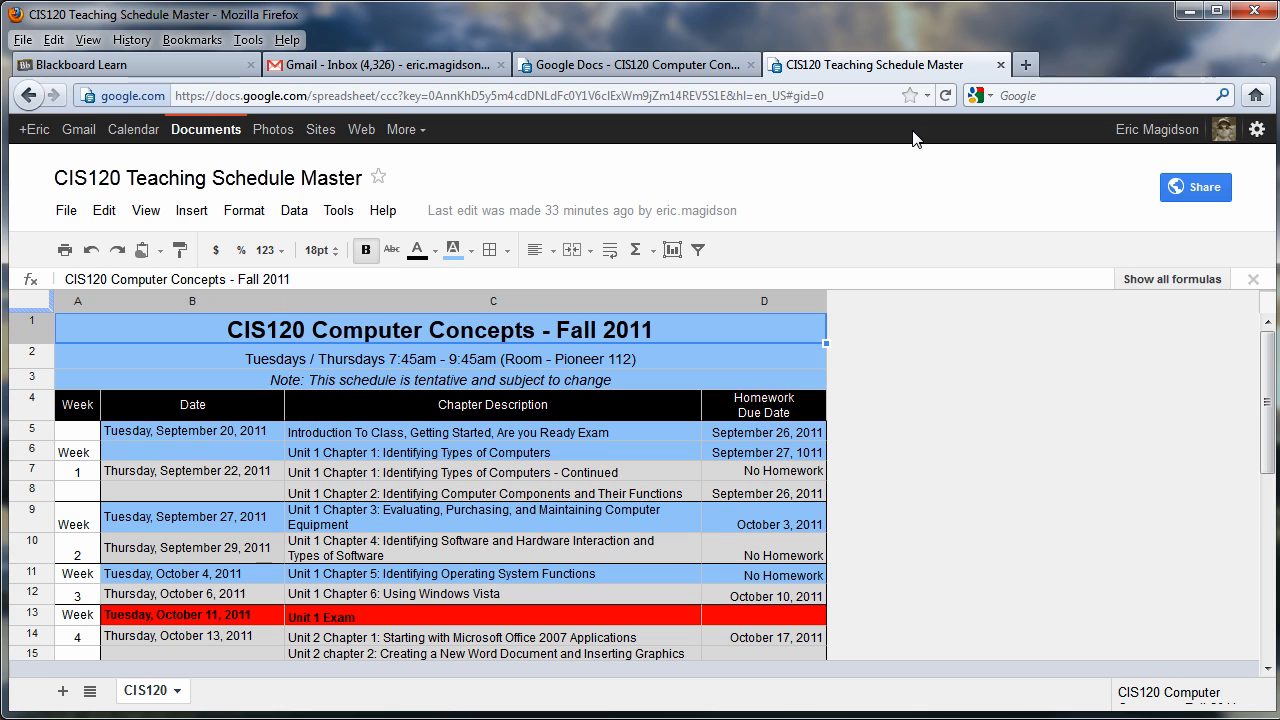
Switch to Blackboard, turn on Edit Mode and create a blank course page named Test Page 2 that is available to users.
{"action": "left_click", "coordinate": [173, 68]}
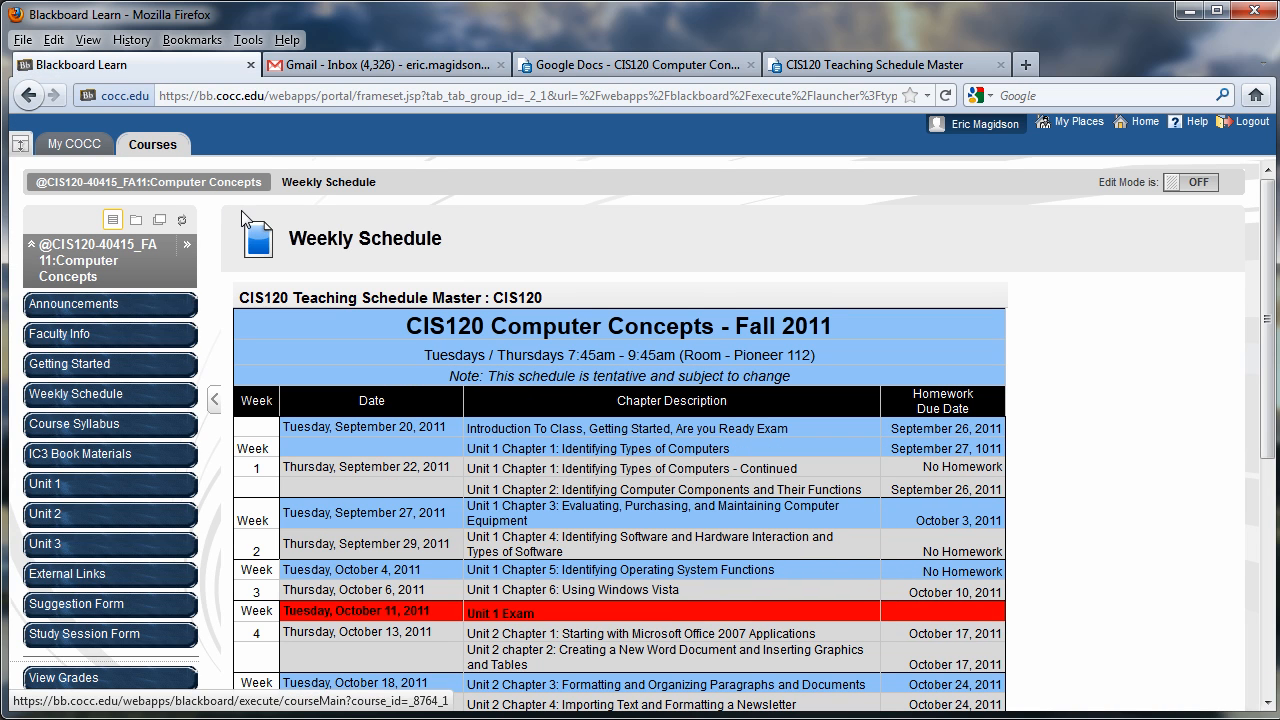
{"action": "left_click", "coordinate": [1199, 186]}
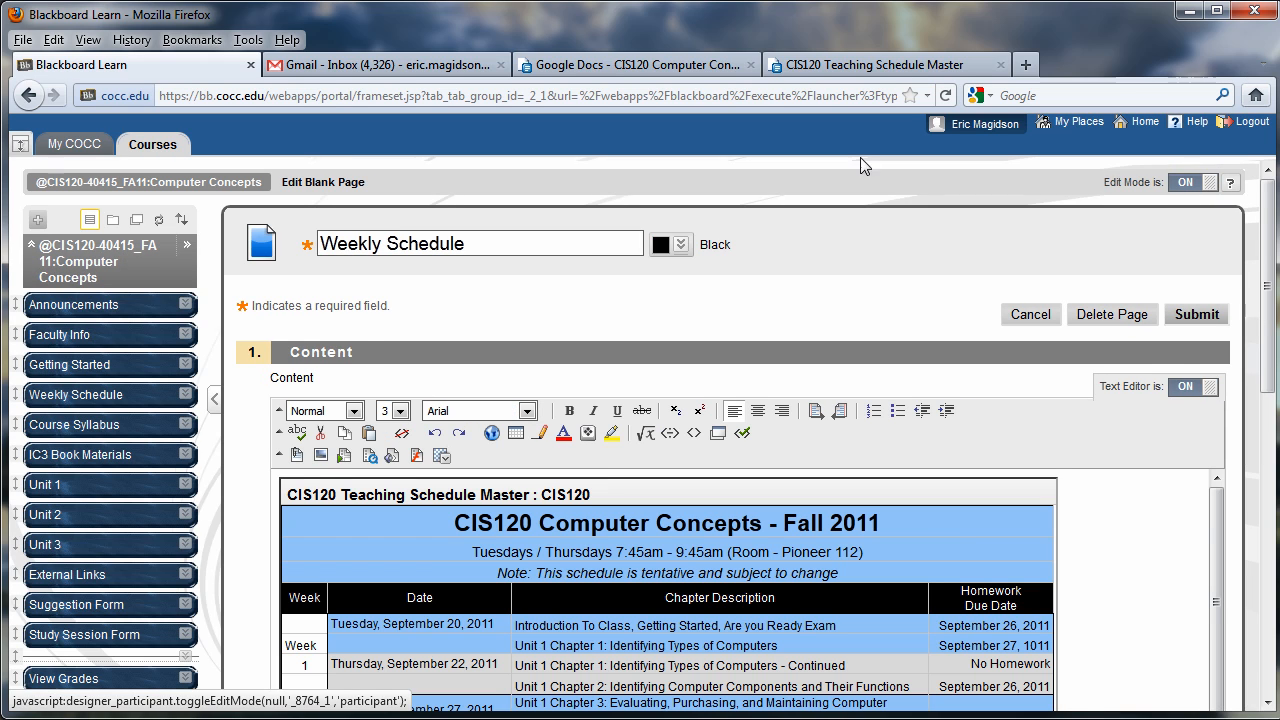
{"action": "left_click", "coordinate": [39, 221]}
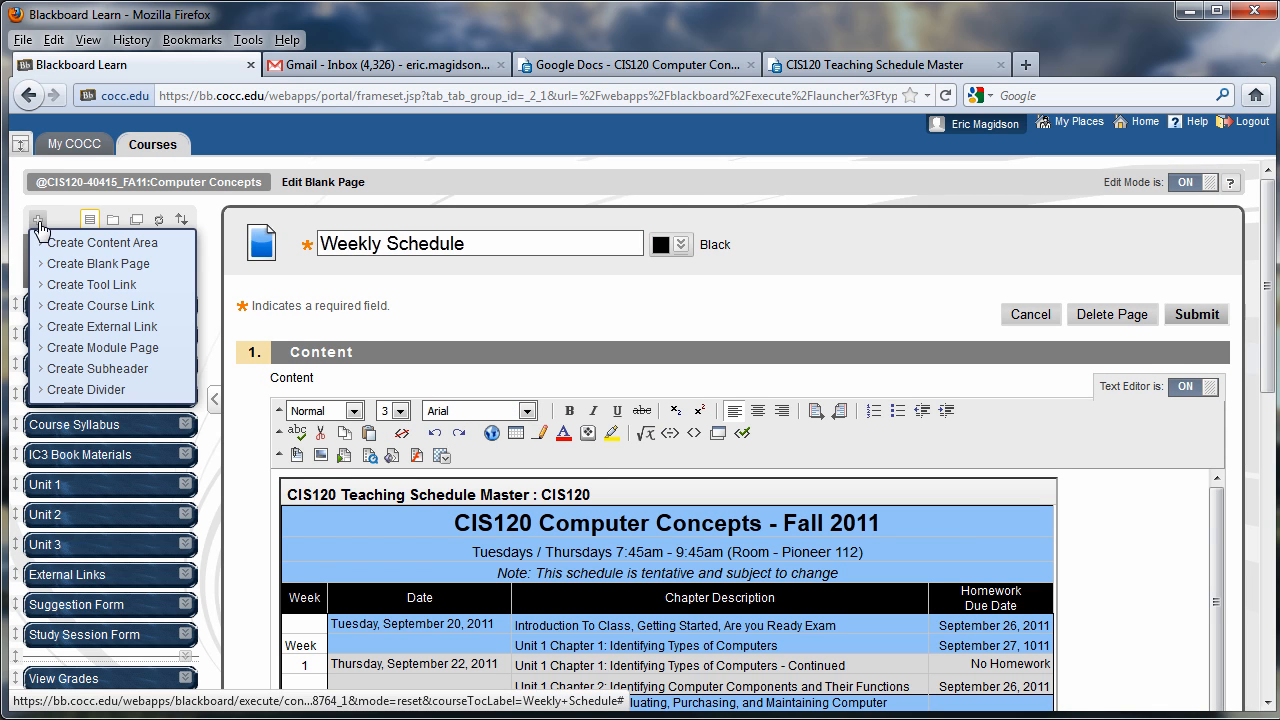
{"action": "left_click", "coordinate": [64, 265]}
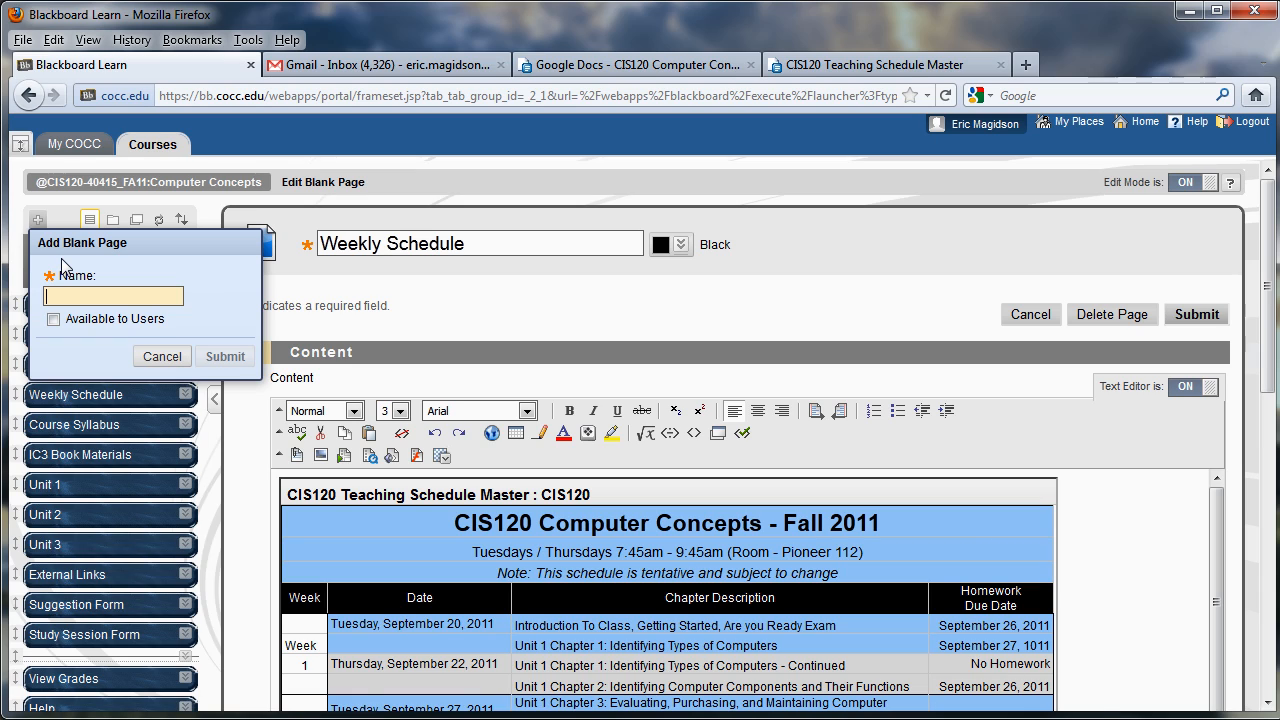
{"action": "type", "text": "Test P"}
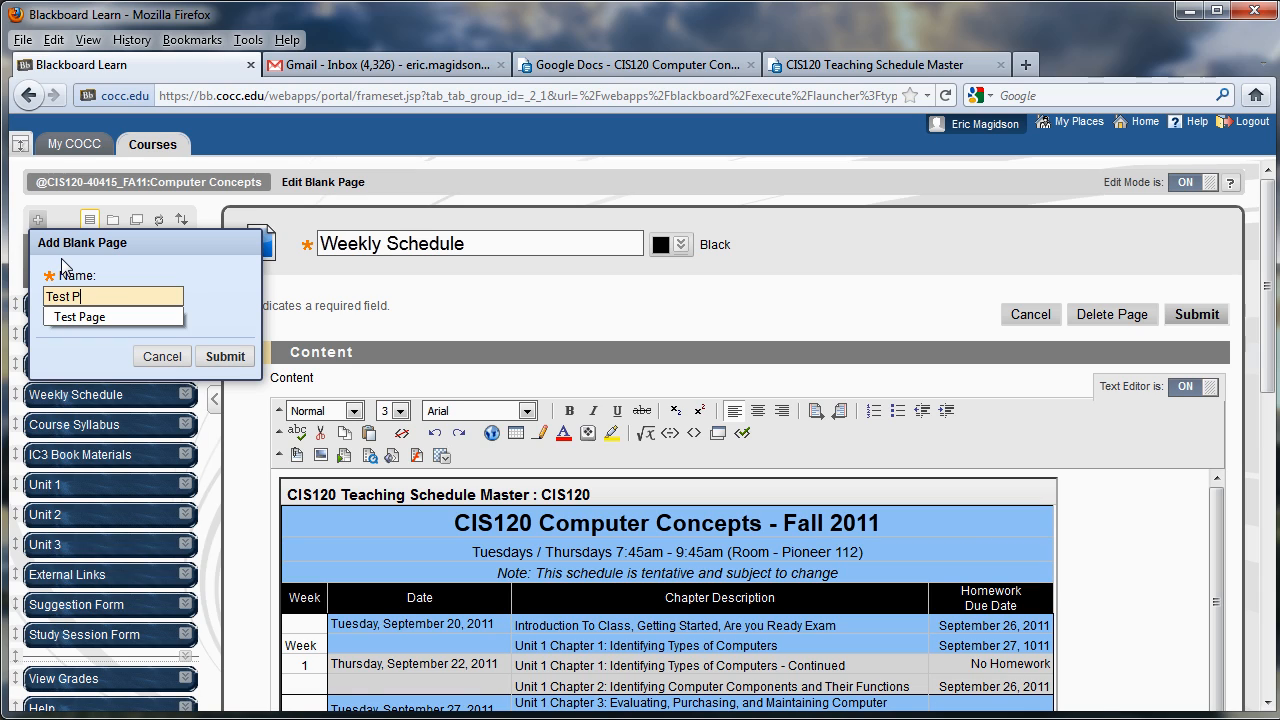
{"action": "type", "text": "age 2"}
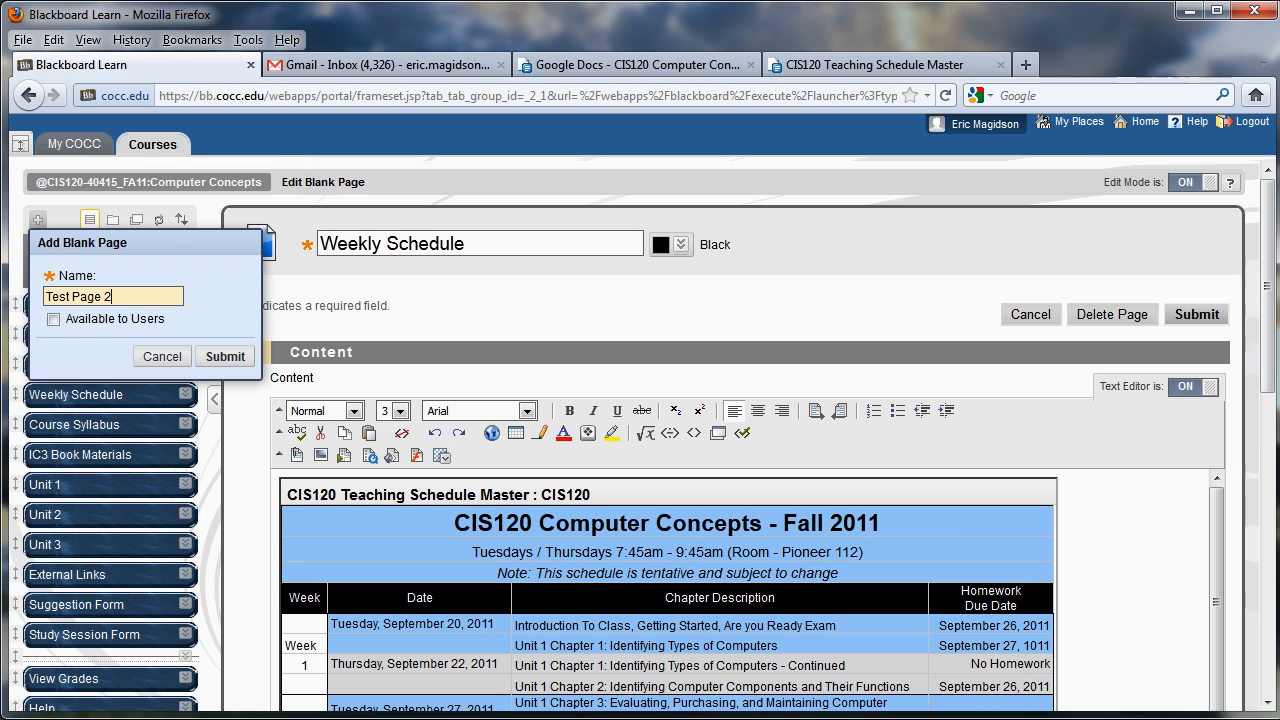
{"action": "left_click", "coordinate": [54, 320]}
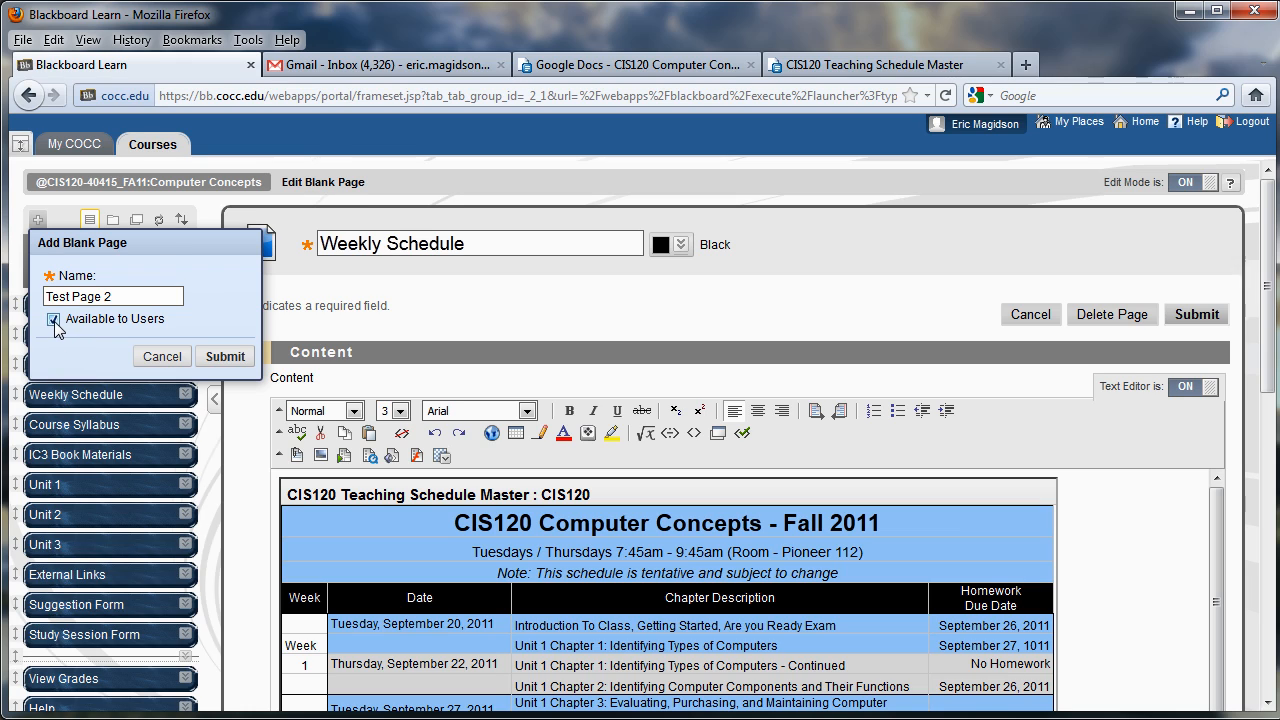
{"action": "left_click", "coordinate": [225, 357]}
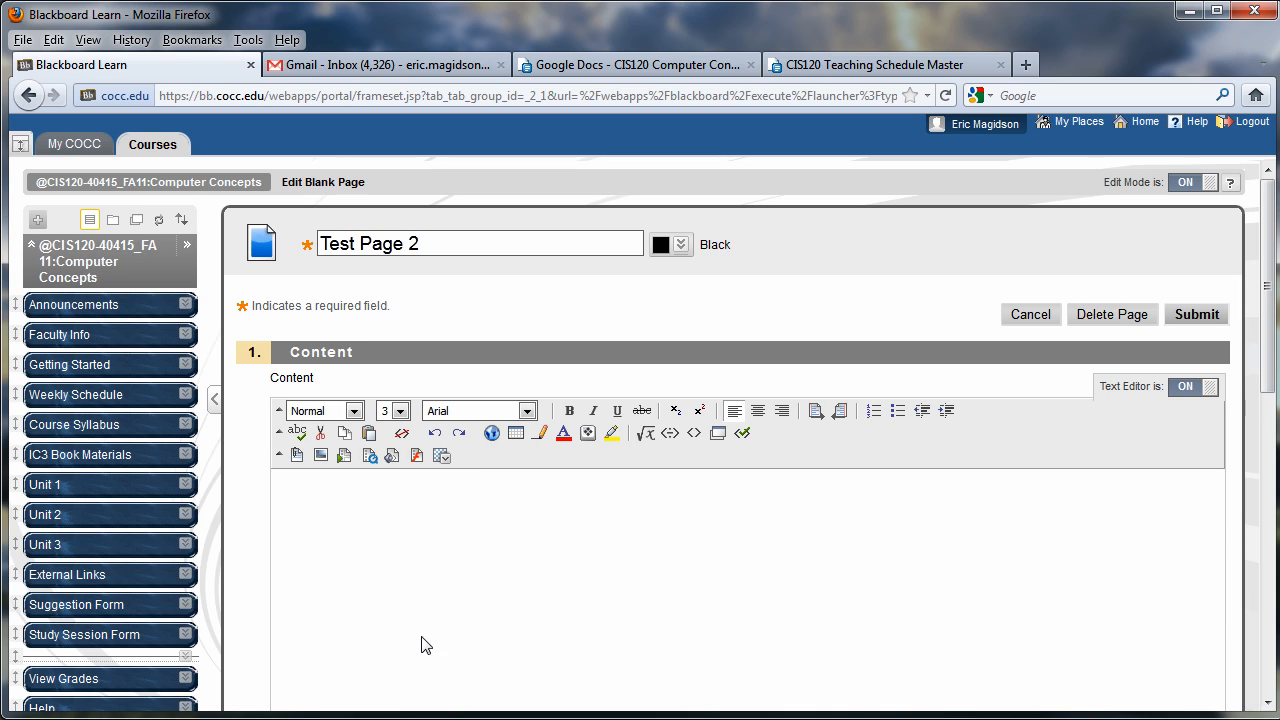
Replace the HTML source of Test Page 2's content with the copied iframe code.
{"action": "left_click", "coordinate": [695, 434]}
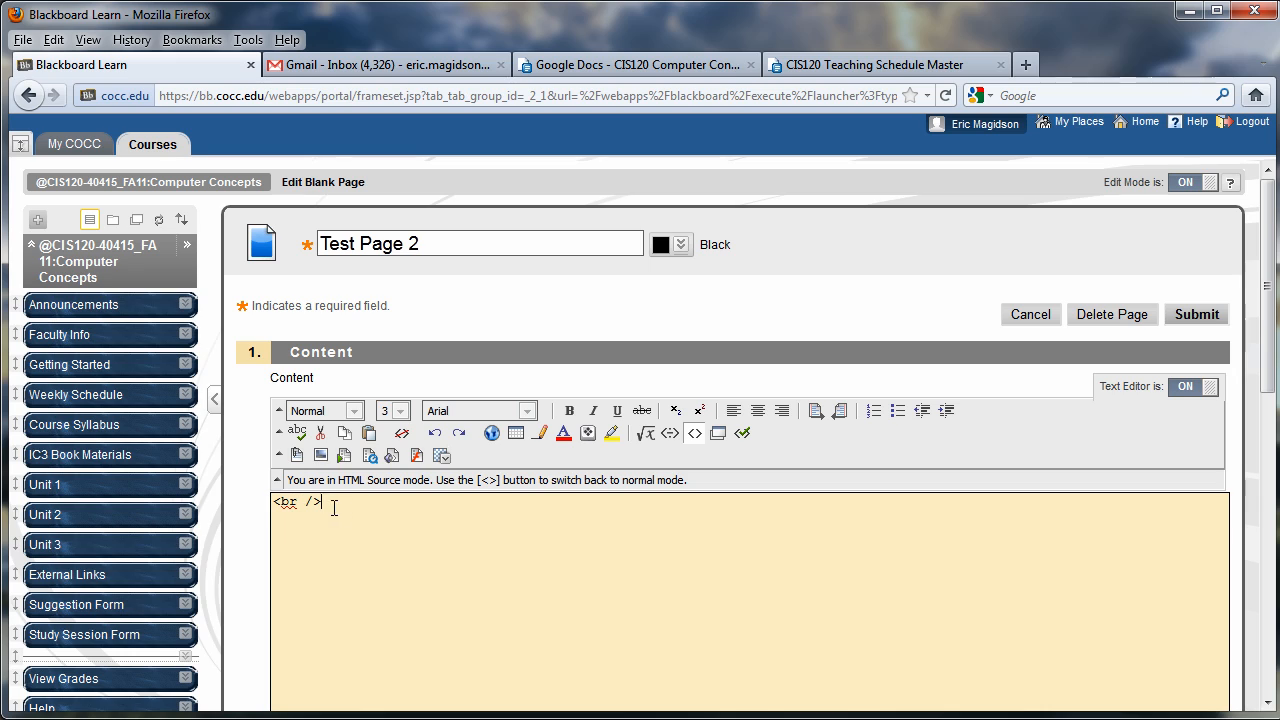
{"action": "left_click_drag", "start_coordinate": [334, 506], "coordinate": [275, 502]}
{"action": "key", "text": "ctrl+v"}
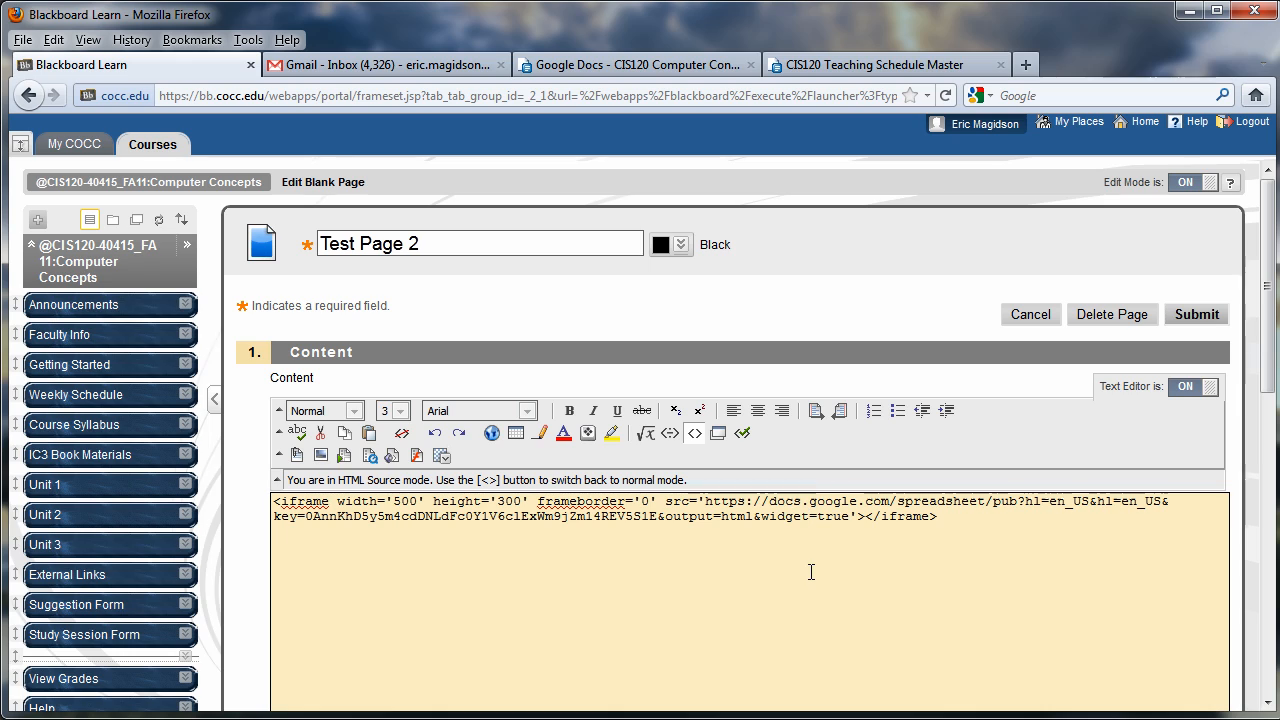
Rename the widget parameter at the end of the iframe's source URL to embedded, keeping its value true.
{"action": "key", "text": "BackSpace"}
{"action": "key", "text": "BackSpace"}
{"action": "key", "text": "BackSpace"}
{"action": "key", "text": "BackSpace"}
{"action": "key", "text": "BackSpace"}
{"action": "key", "text": "BackSpace"}
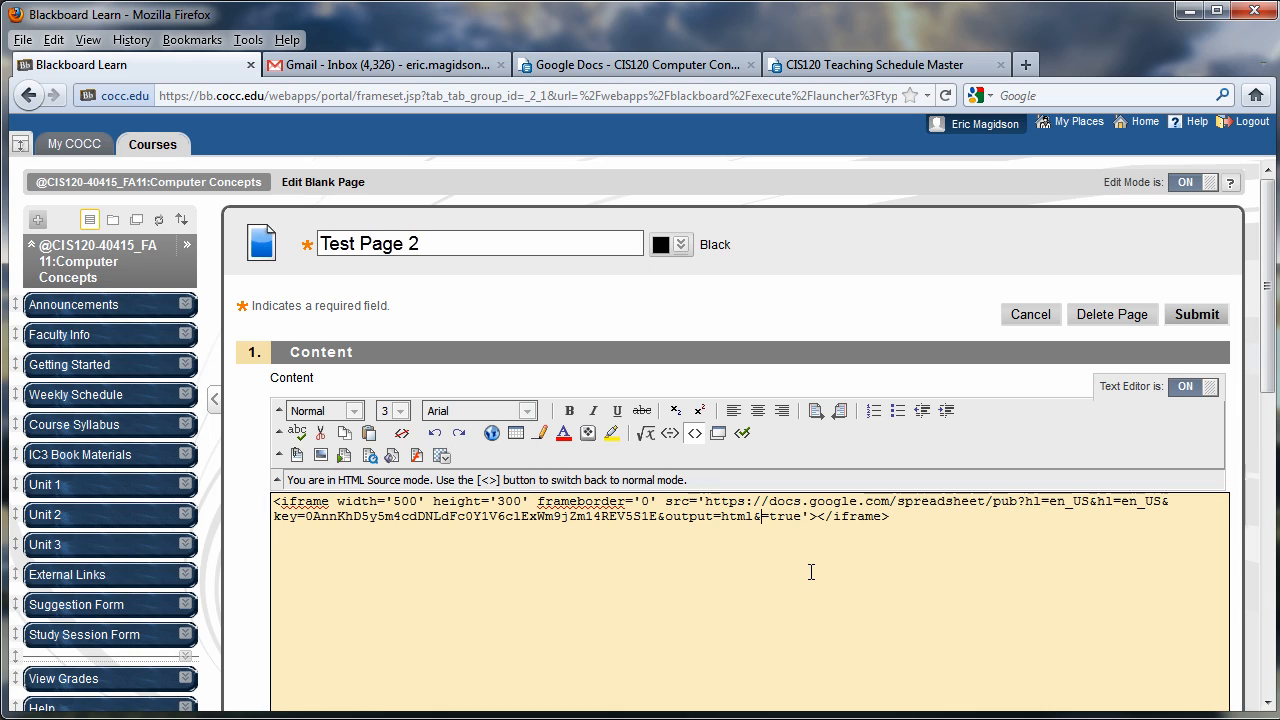
{"action": "type", "text": "embed"}
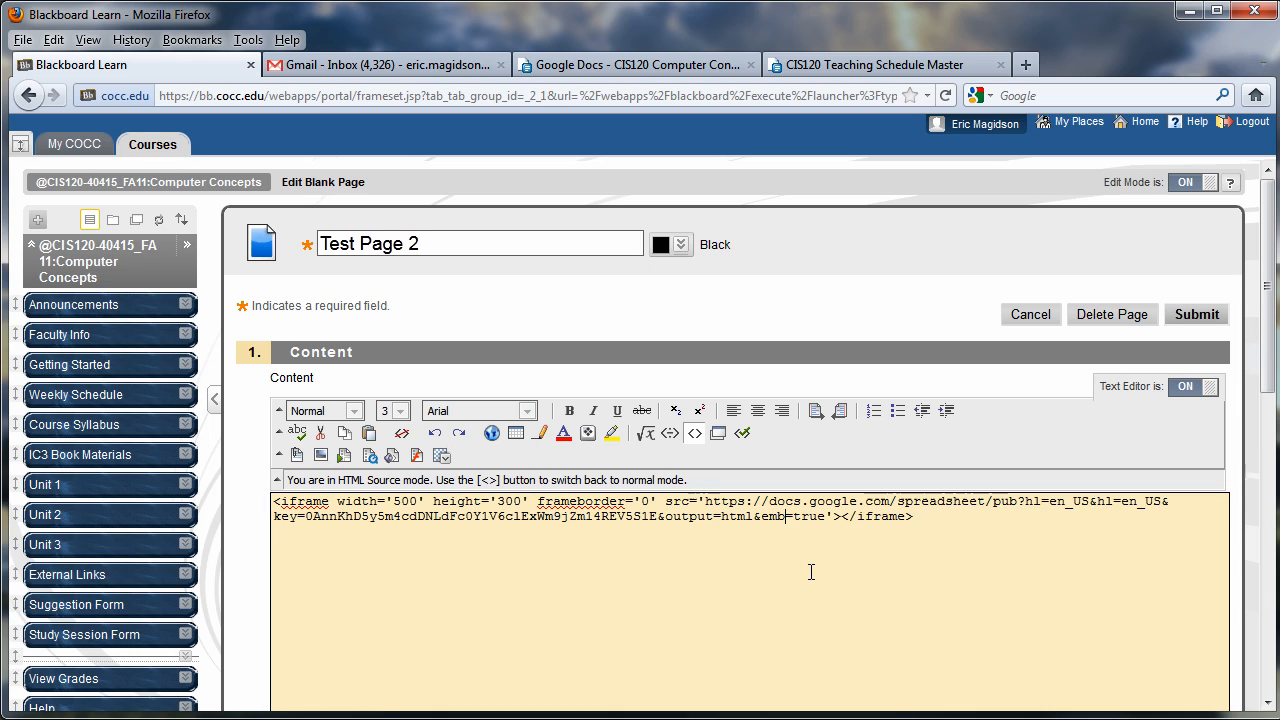
{"action": "type", "text": "ded"}
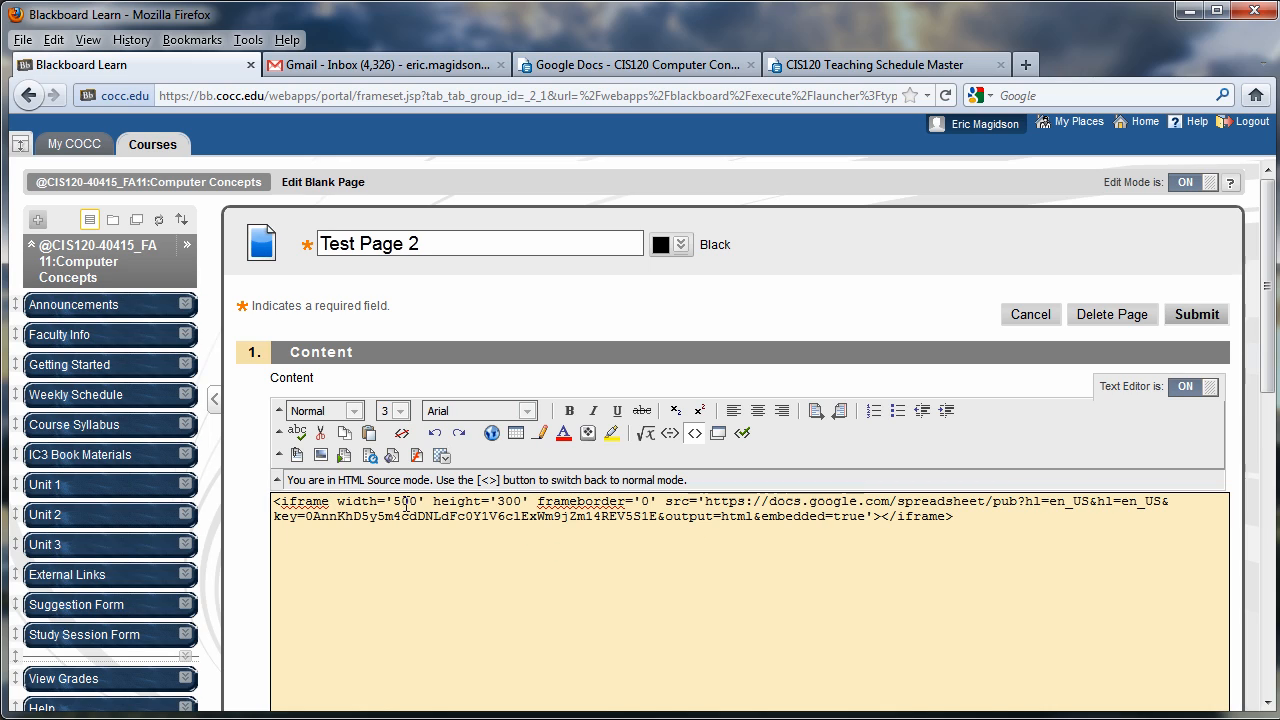
Set the iframe's width to 800 in the HTML source.
{"action": "left_click_drag", "start_coordinate": [418, 500], "coordinate": [393, 500]}
{"action": "type", "text": "5800"}
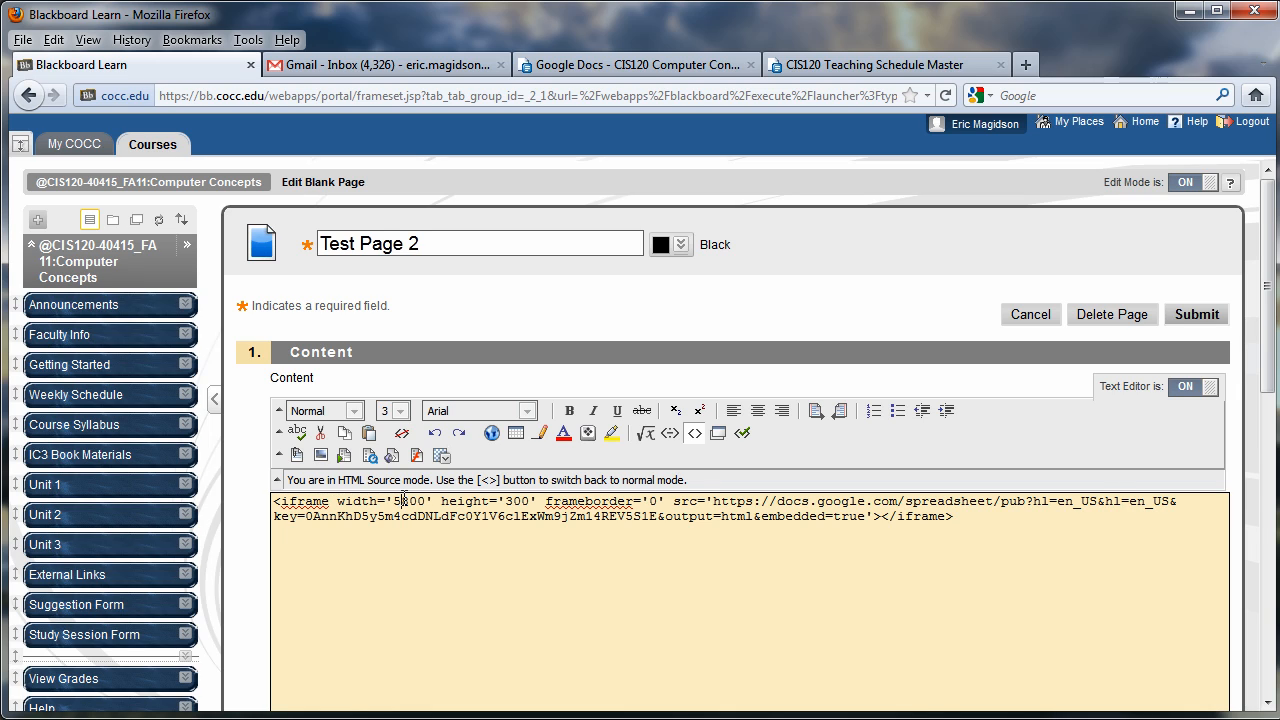
{"action": "left_click", "coordinate": [404, 500]}
{"action": "key", "text": "BackSpace"}
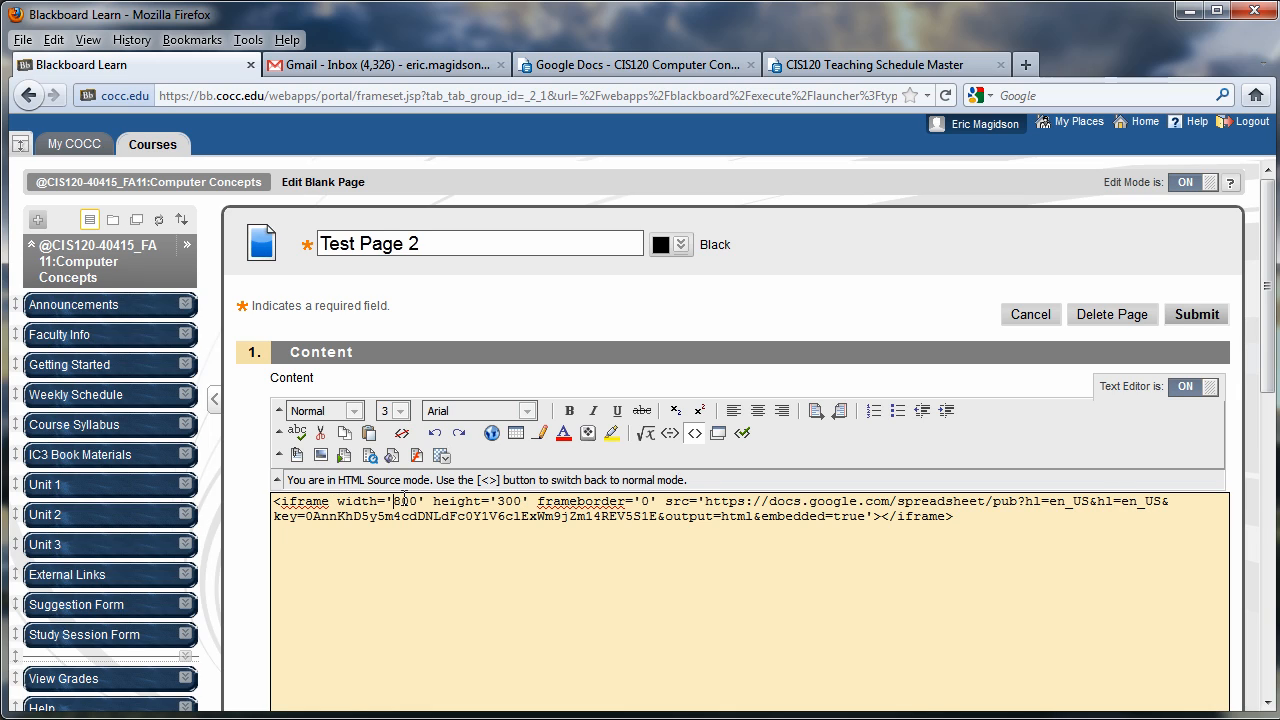
Set the iframe's height to 800 in the HTML source and submit Test Page 2.
{"action": "left_click", "coordinate": [506, 500]}
{"action": "key", "text": "BackSpace"}
{"action": "type", "text": "8"}
{"action": "left_click", "coordinate": [1193, 318]}
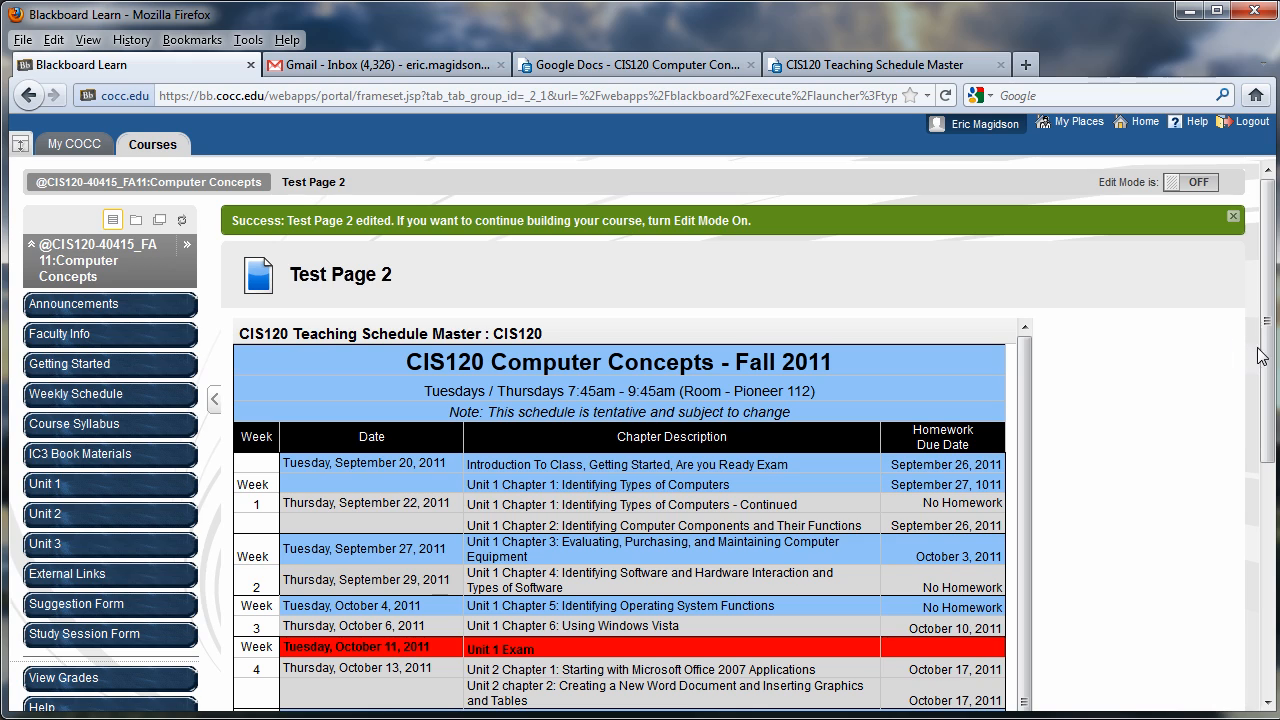
{"action": "mouse_move", "coordinate": [1265, 355]}
{"action": "left_mouse_down"}
{"action": "mouse_move", "coordinate": [1275, 588]}
{"action": "mouse_move", "coordinate": [1268, 337]}
{"action": "left_mouse_up"}
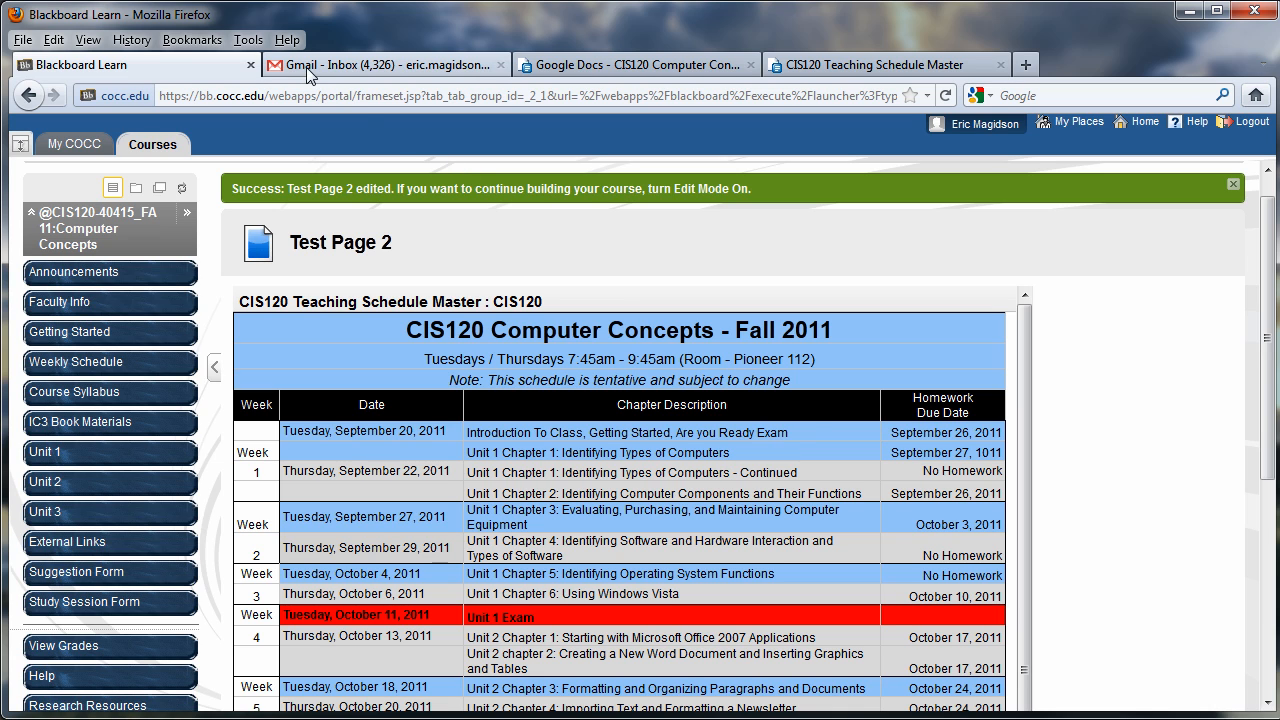
Close the Blackboard page and open the CIS120 Teaching Schedule Master spreadsheet from the Google Docs collection.
{"action": "left_click", "coordinate": [250, 65]}
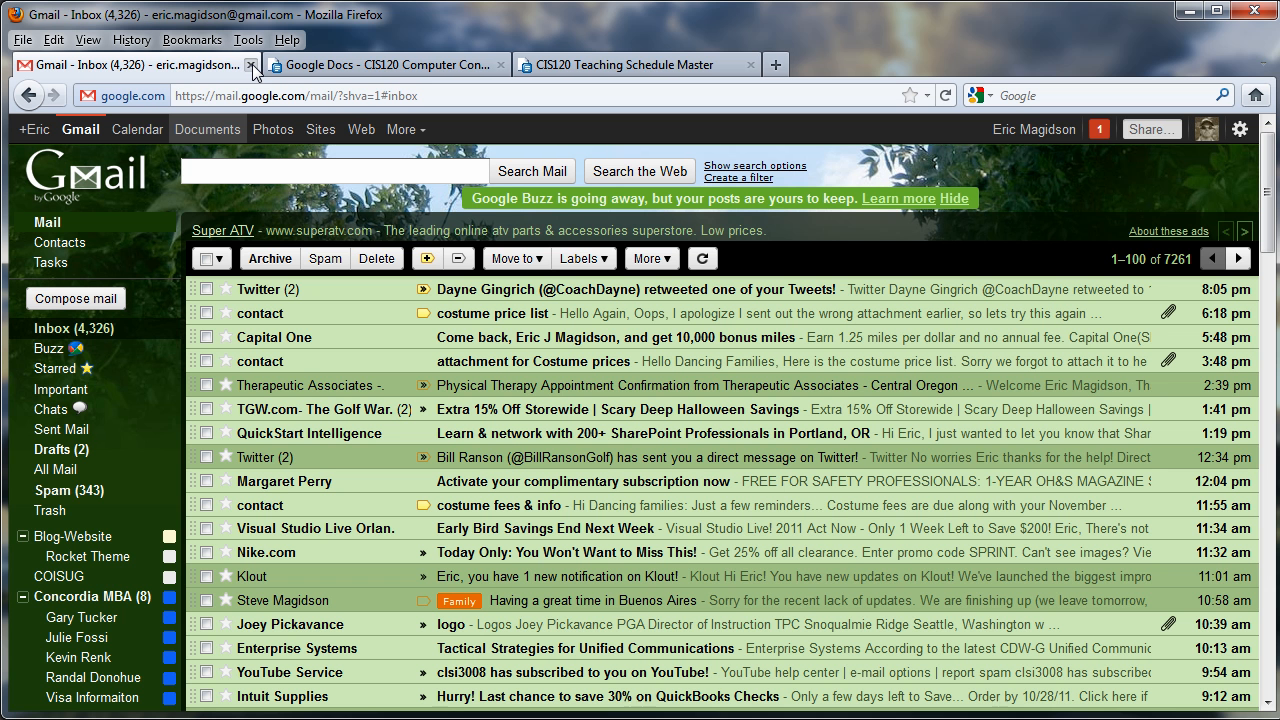
{"action": "left_click", "coordinate": [440, 66]}
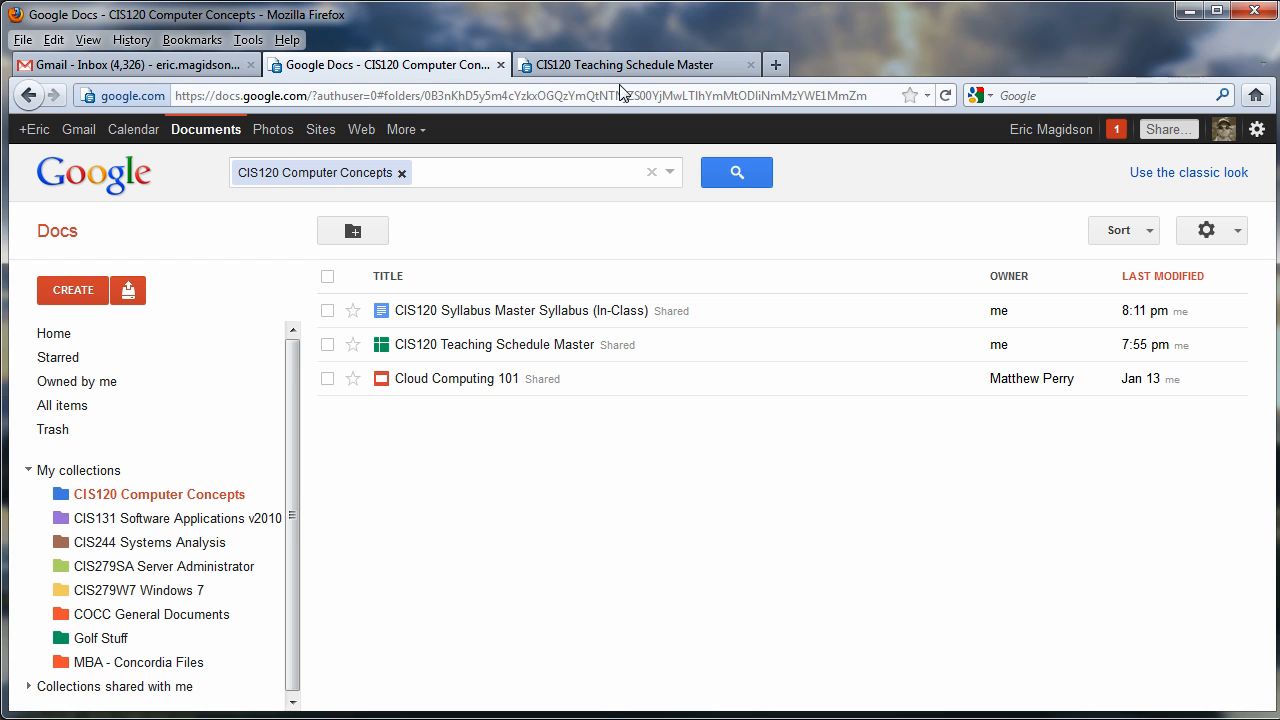
{"action": "left_click", "coordinate": [534, 349]}
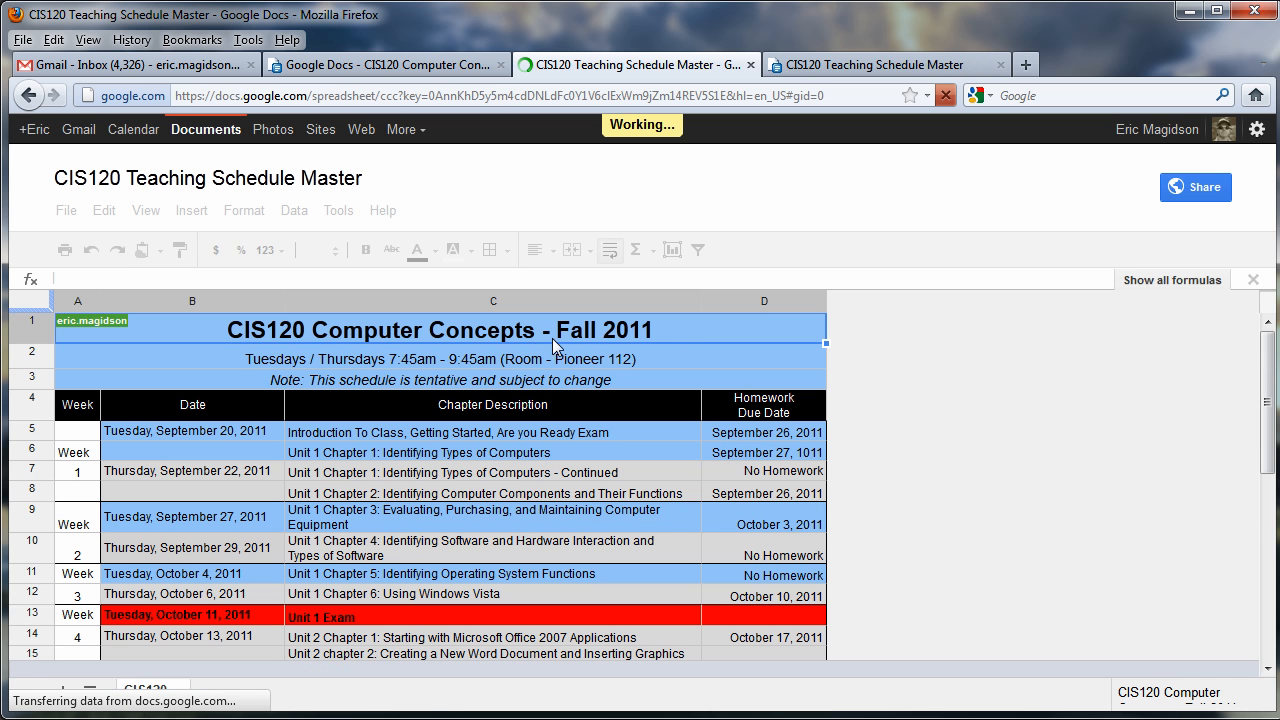
Change the homework due date in cell D6 to 9/26/1011 using the date picker.
{"action": "left_click", "coordinate": [800, 459]}
{"action": "double_click", "coordinate": [800, 455]}
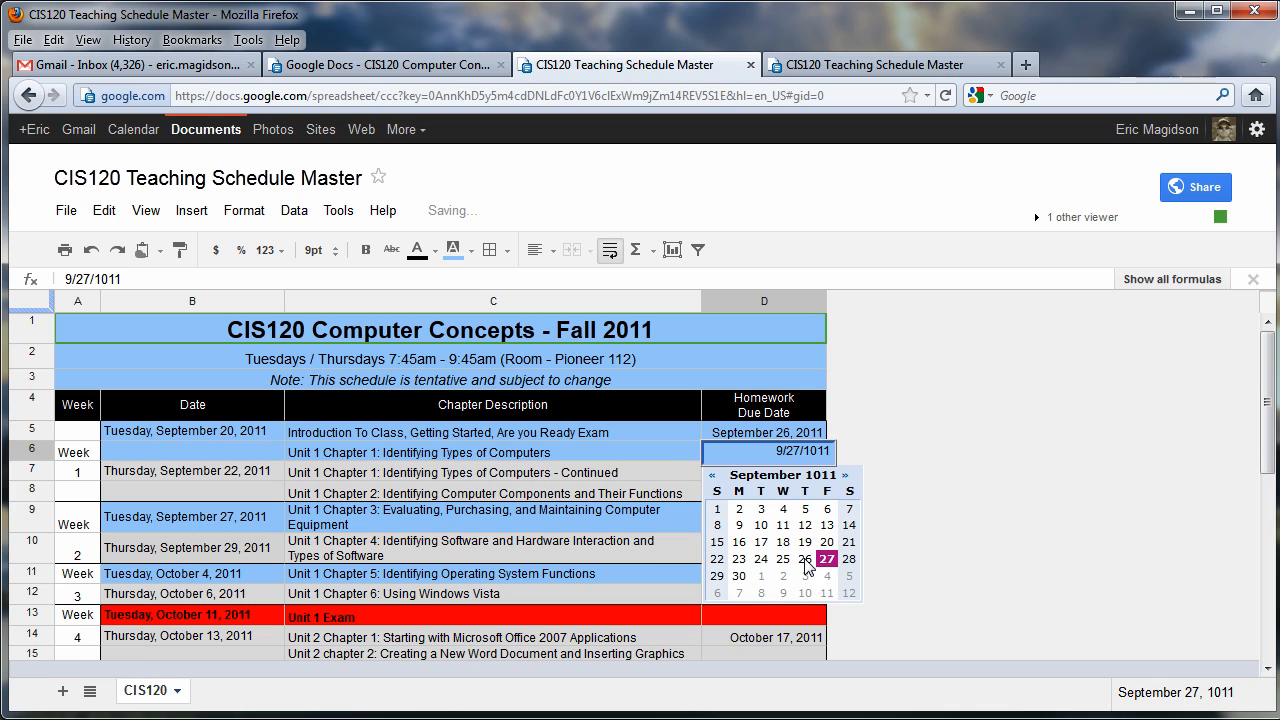
{"action": "left_click", "coordinate": [805, 560]}
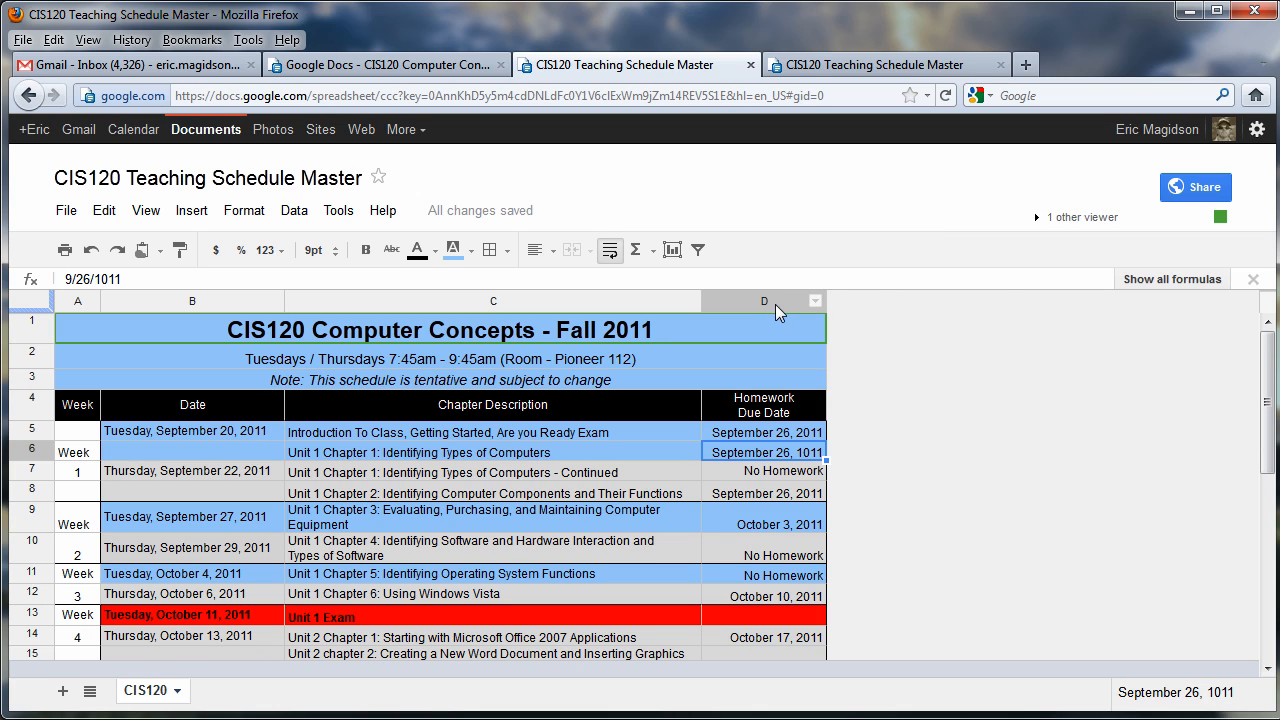
{"action": "mouse_move", "coordinate": [490, 218]}
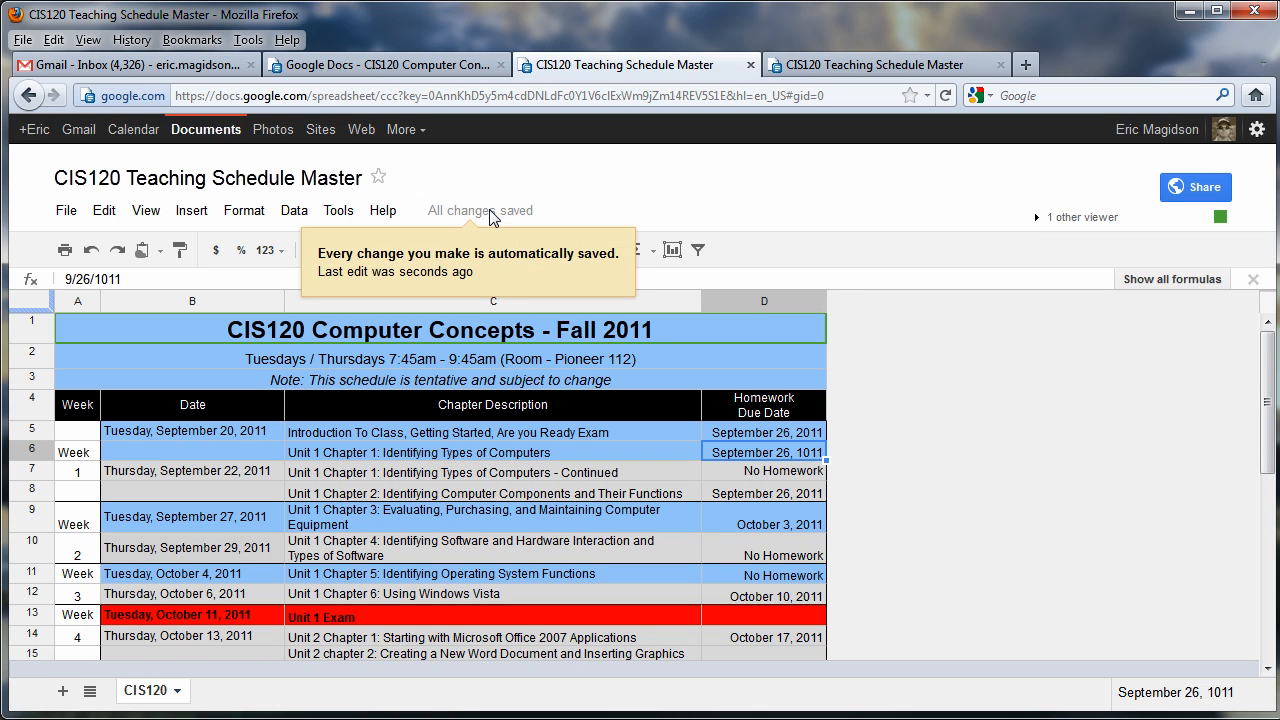
Load bb.cocc.edu in a new browser tab and open Test Page 2 in the CIS120-40415_FA11 Computer Concepts course.
{"action": "left_click", "coordinate": [1026, 65]}
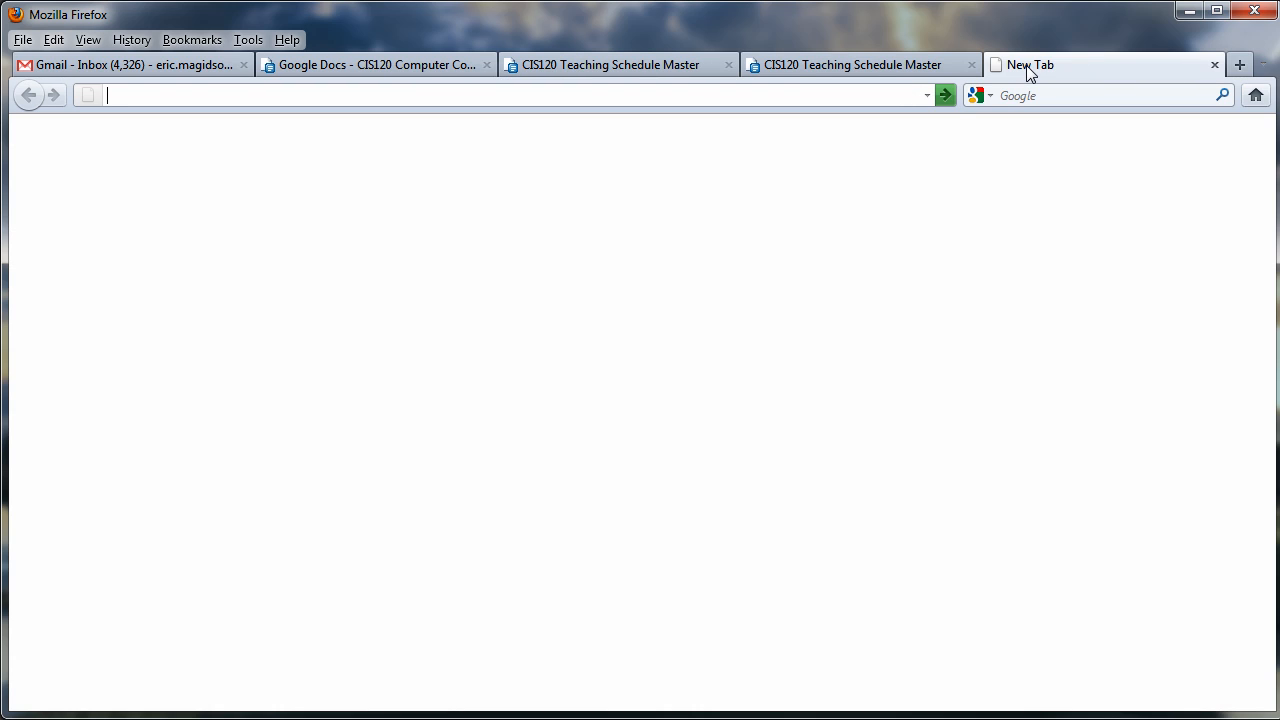
{"action": "type", "text": "bb.cocc.edu"}
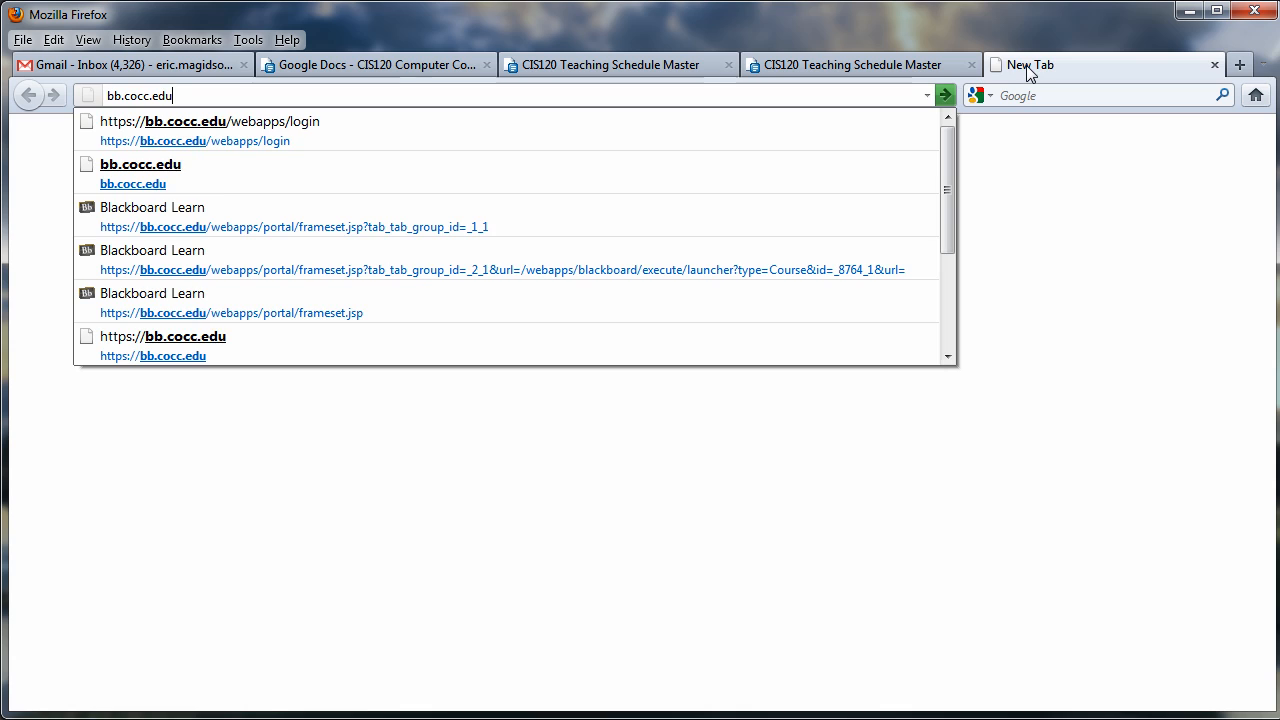
{"action": "key", "text": "Return"}
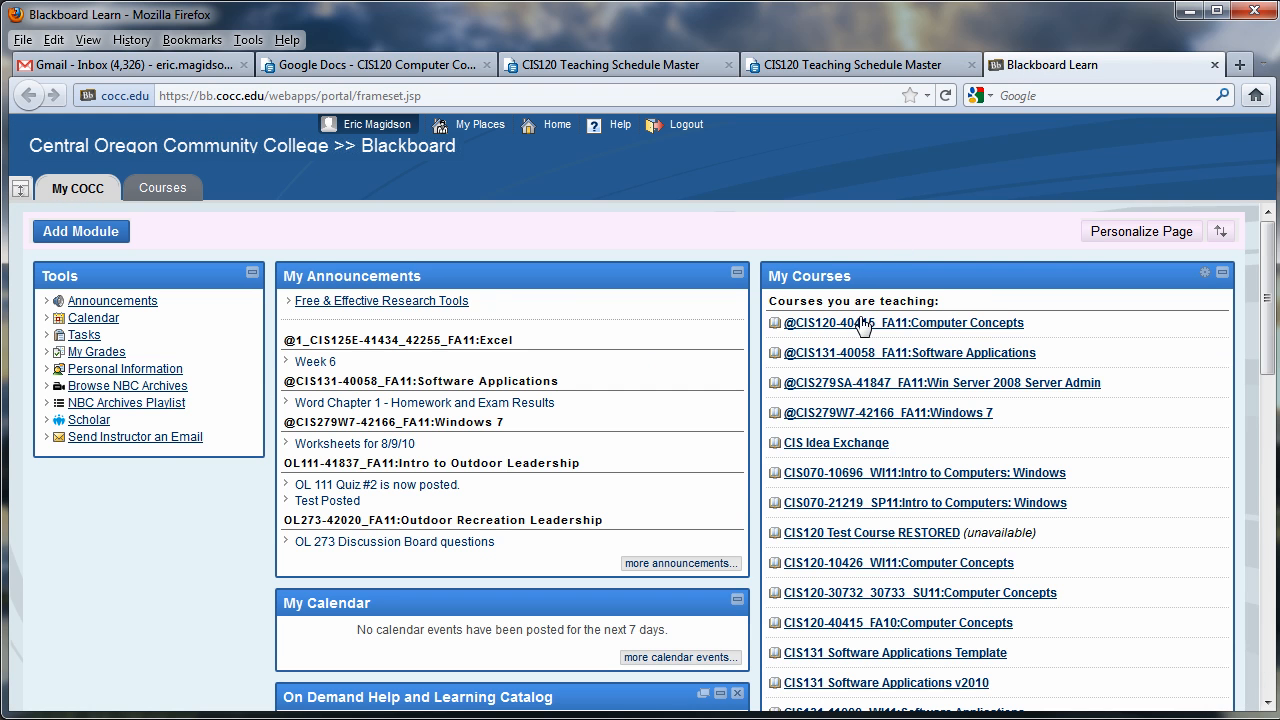
{"action": "left_click", "coordinate": [862, 325]}
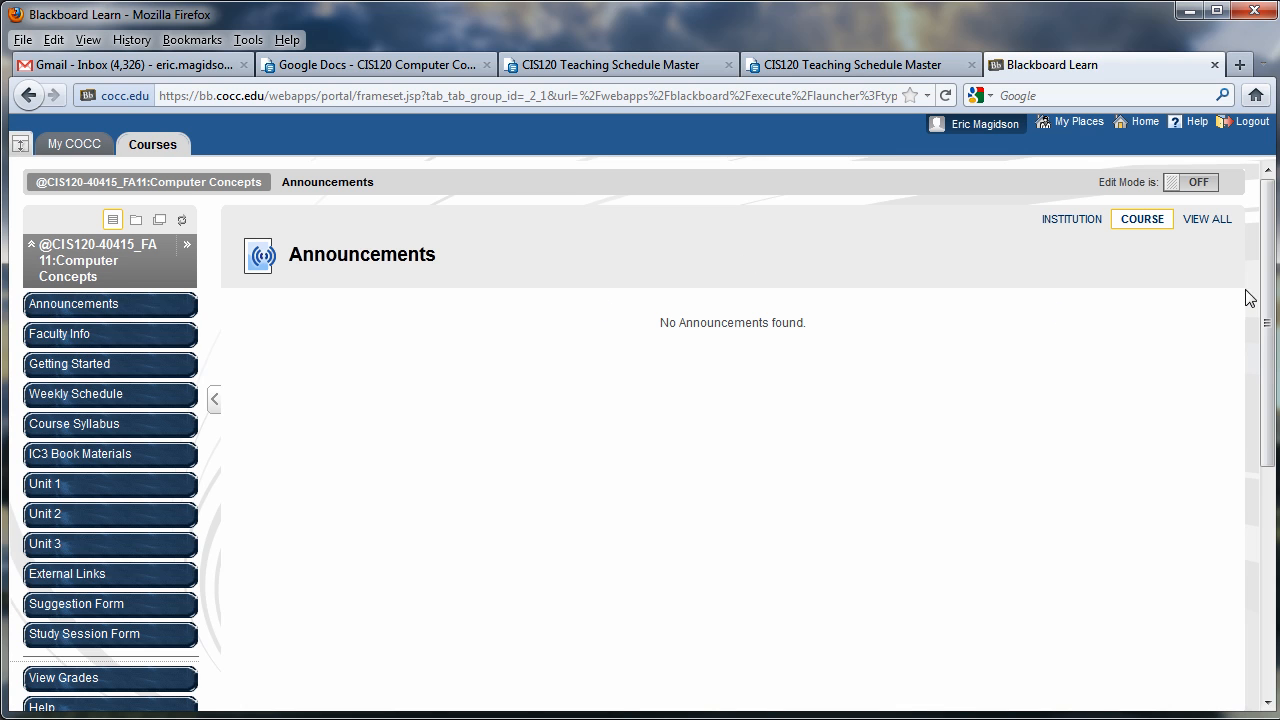
{"action": "left_click_drag", "start_coordinate": [1270, 314], "coordinate": [1276, 443]}
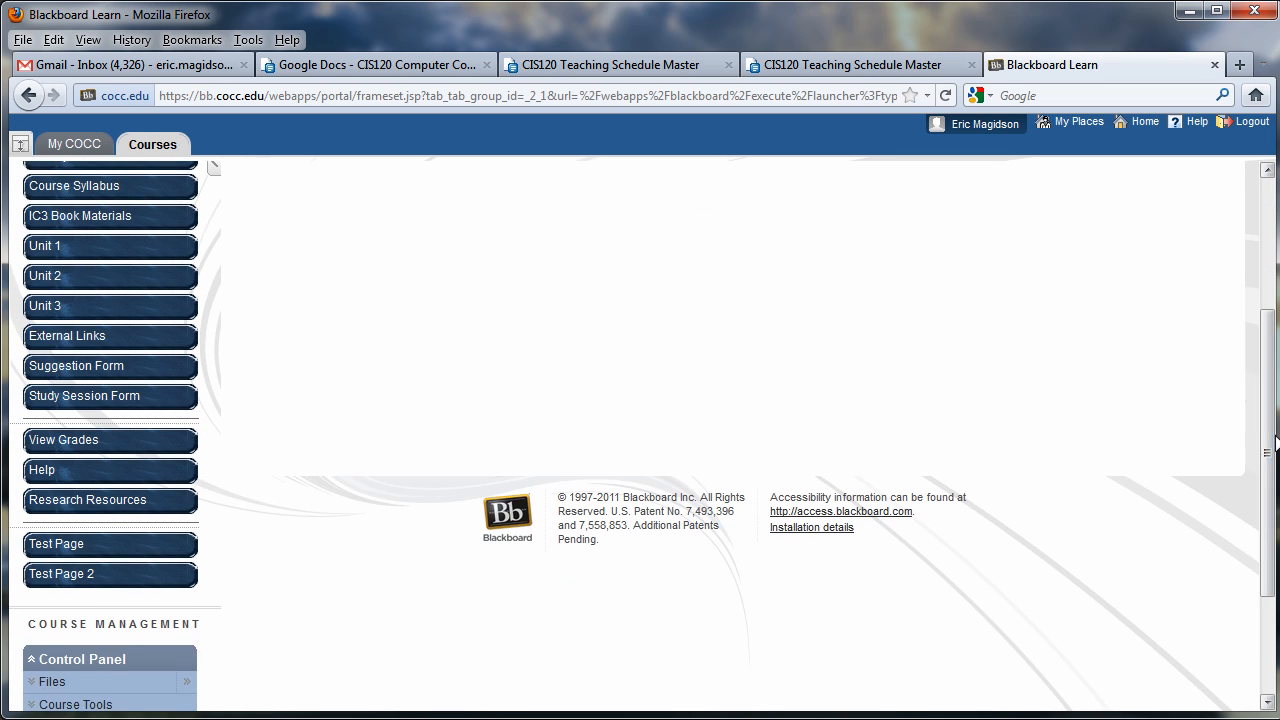
{"action": "left_click", "coordinate": [106, 580]}
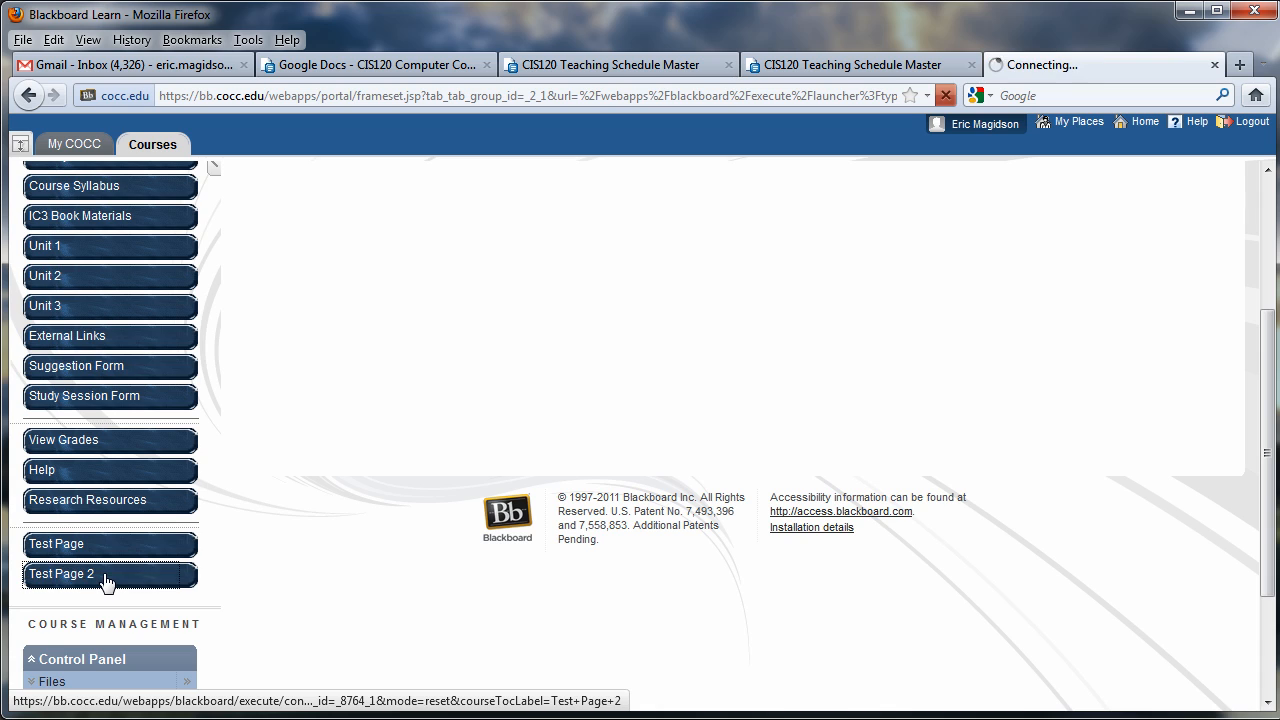